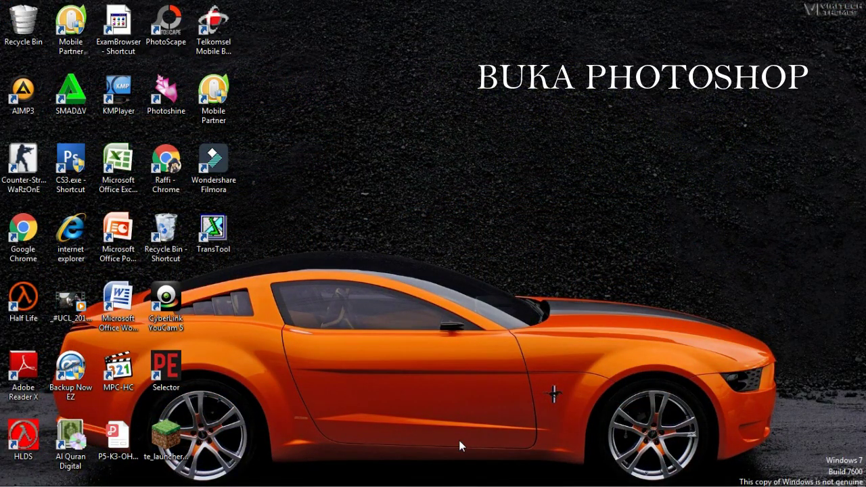
# Launch Photoshop CS3 from the CS3.exe shortcut on the desktop
pyautogui.click(65, 160)
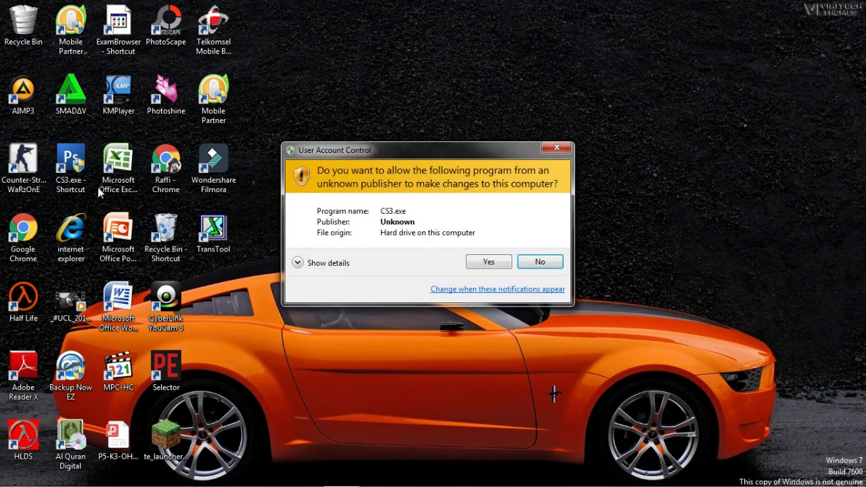
# Allow the UAC prompt and open IMG_20190930_122226.jpg from Documents > FB
pyautogui.click(497, 264)
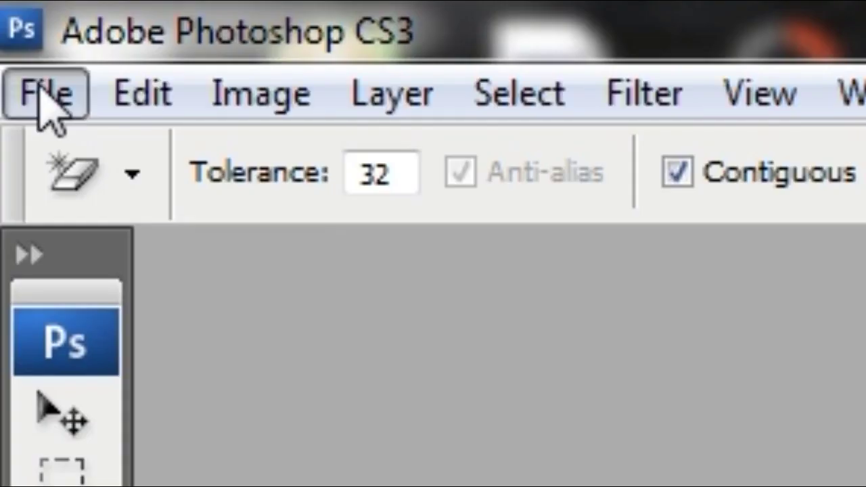
pyautogui.click(9, 22)
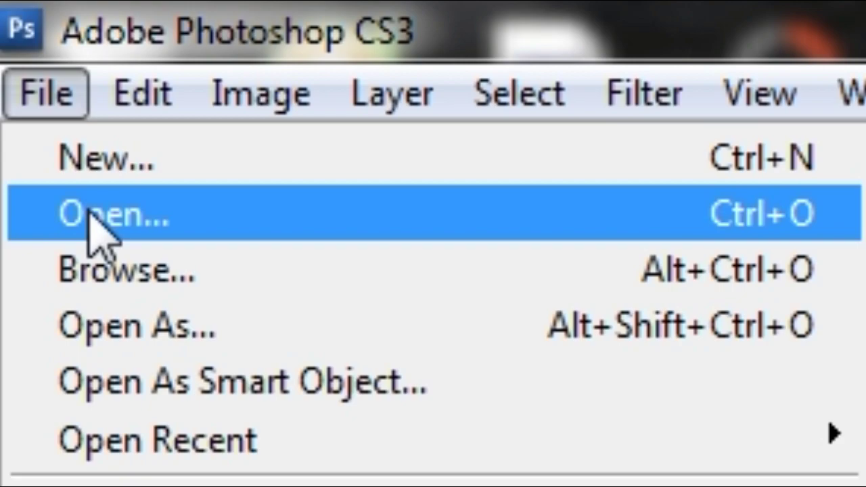
pyautogui.click(94, 225)
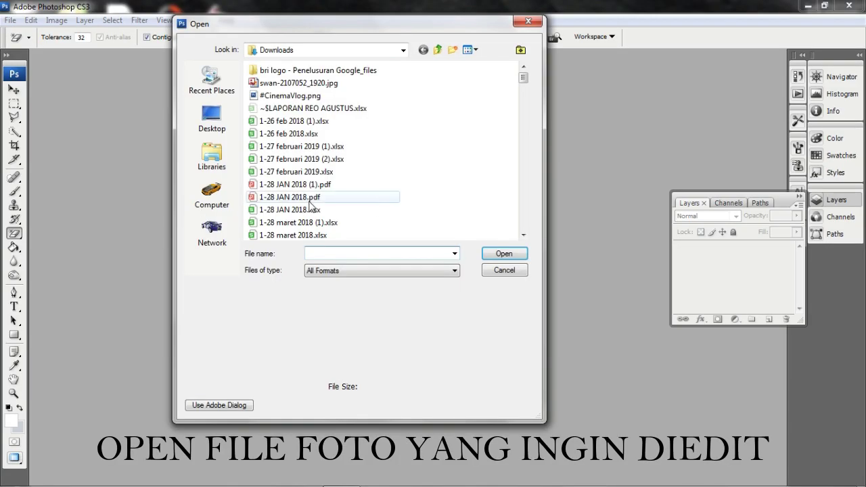
pyautogui.click(212, 125)
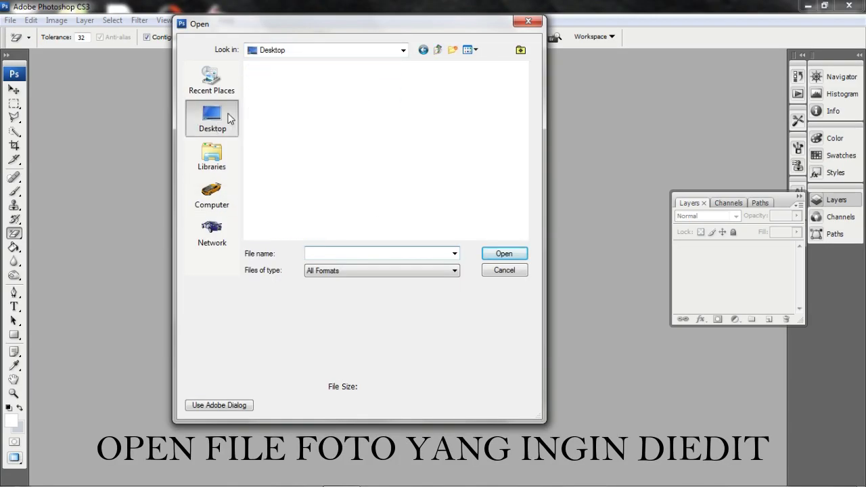
pyautogui.click(211, 156)
pyautogui.doubleClick(274, 105)
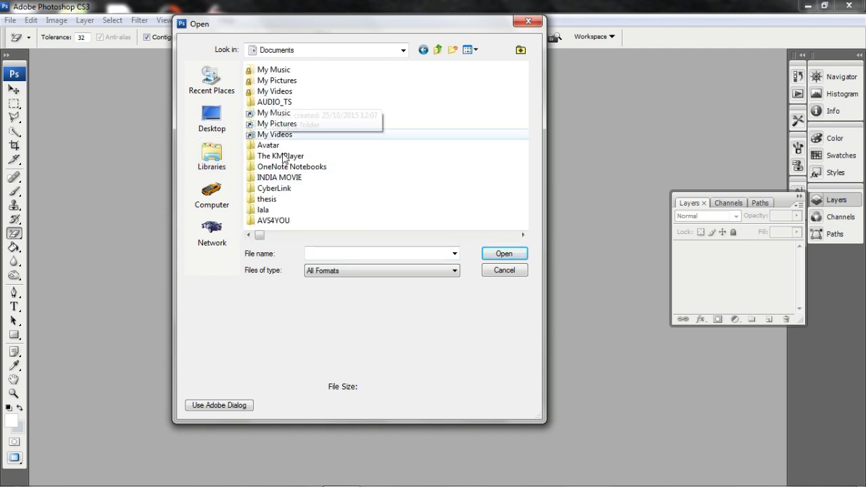
pyautogui.scroll(-3, 275, 155)
pyautogui.doubleClick(266, 142)
pyautogui.press('Down')
pyautogui.press('Down')
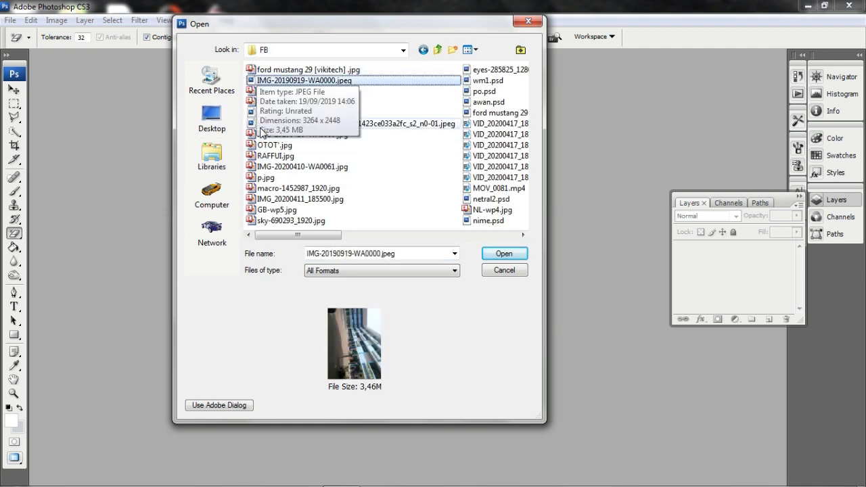
pyautogui.press('Down')
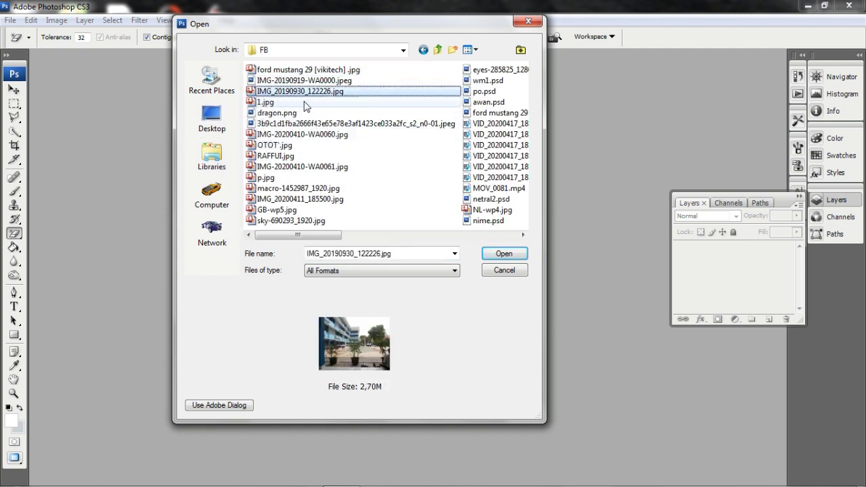
pyautogui.doubleClick(322, 92)
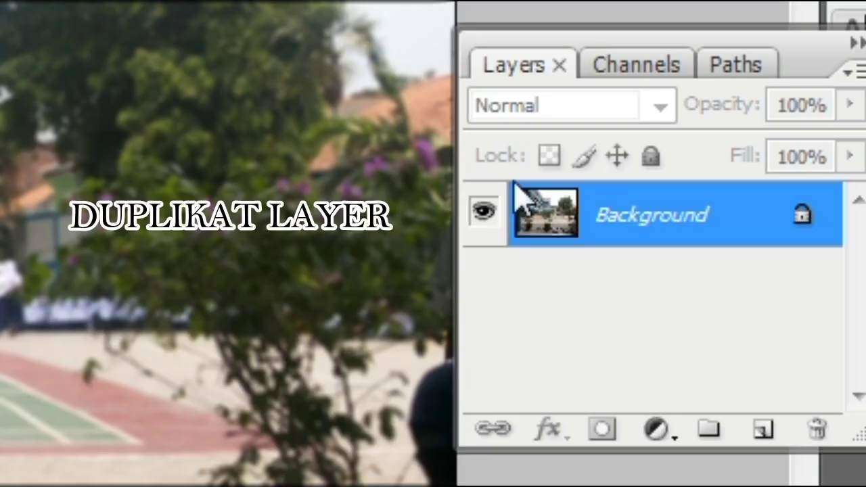
# Duplicate the Background layer into Background copy and hide the original Background's visibility
pyautogui.moveTo(535, 209)
pyautogui.mouseDown()
pyautogui.moveTo(700, 269)
pyautogui.moveTo(765, 429)
pyautogui.mouseUp()
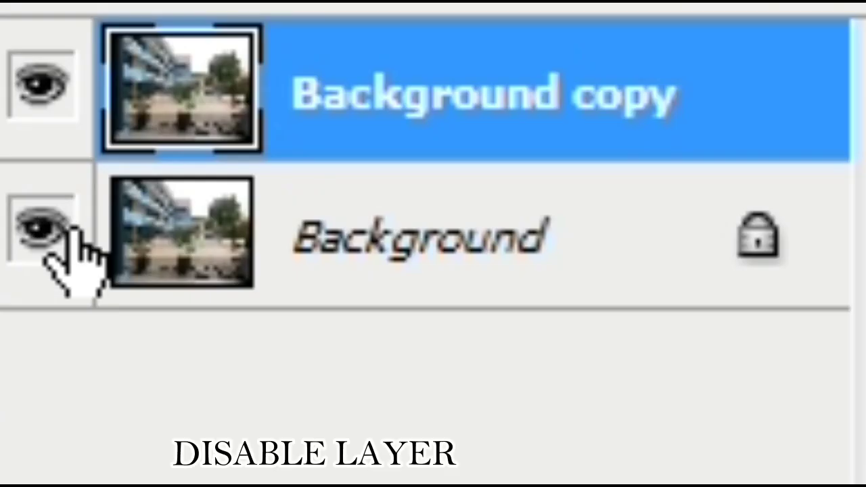
pyautogui.click(489, 274)
pyautogui.click(67, 227)
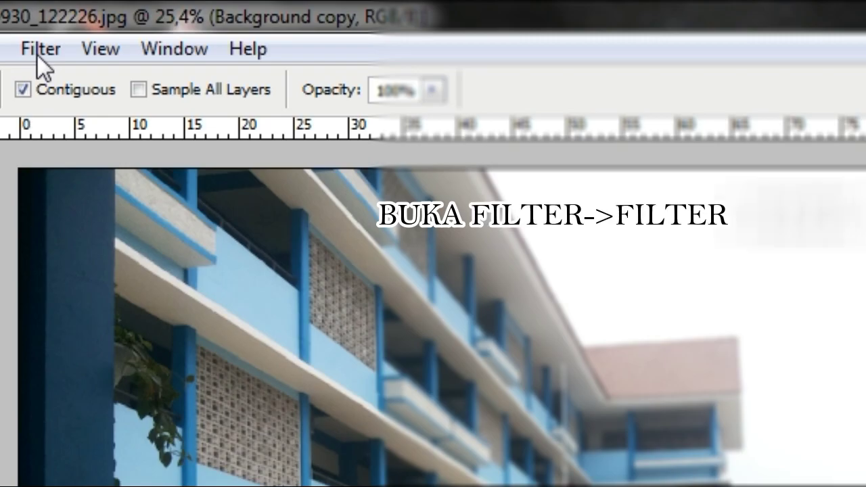
# Apply the Artistic Poster Edges filter with edge thickness 1, intensity 1 and posterization 1
pyautogui.click(152, 21)
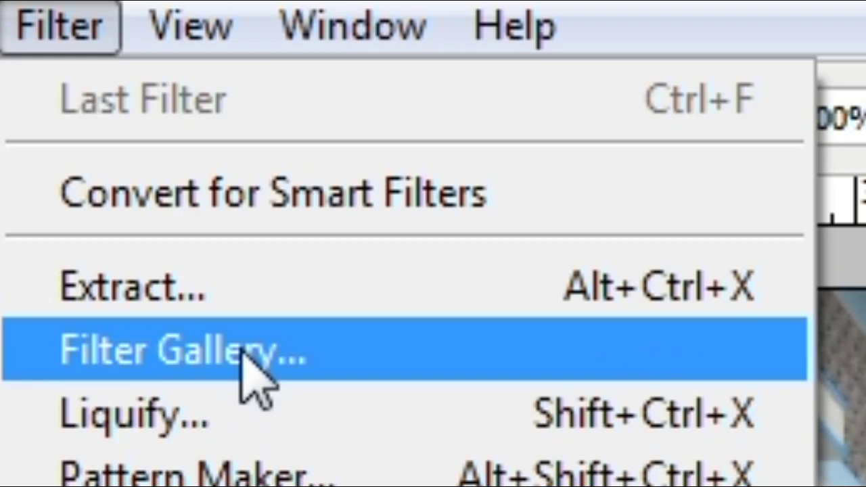
pyautogui.click(250, 368)
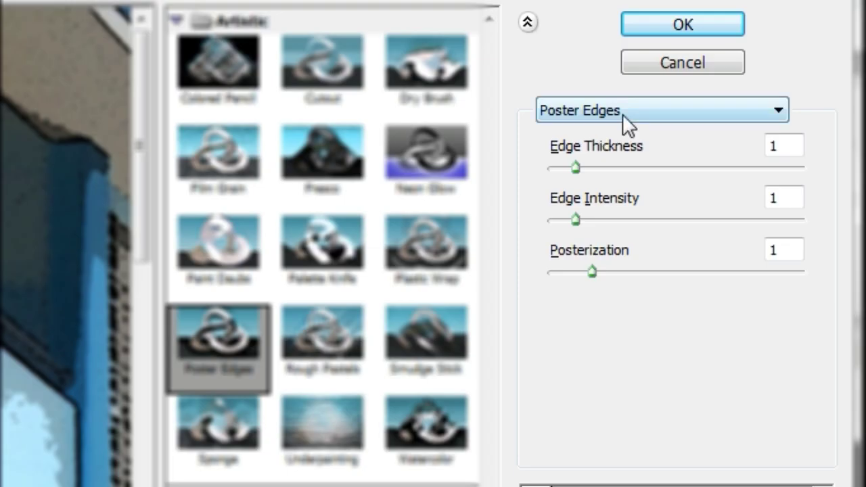
pyautogui.click(623, 111)
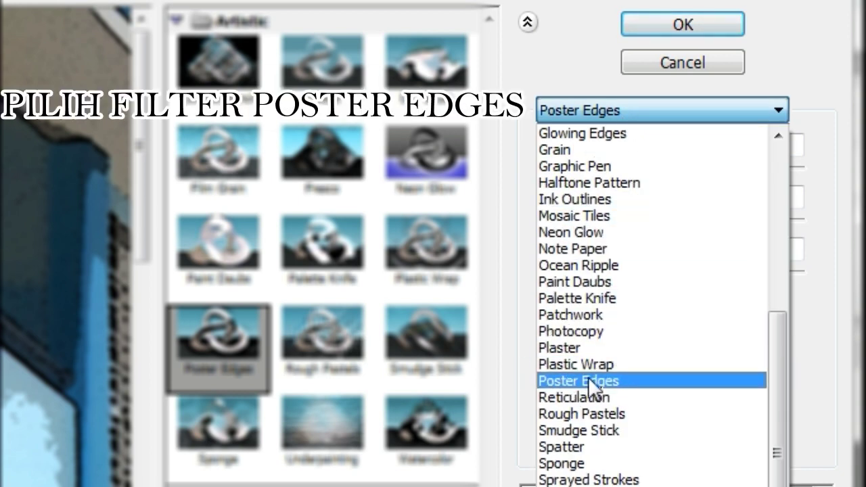
pyautogui.click(589, 382)
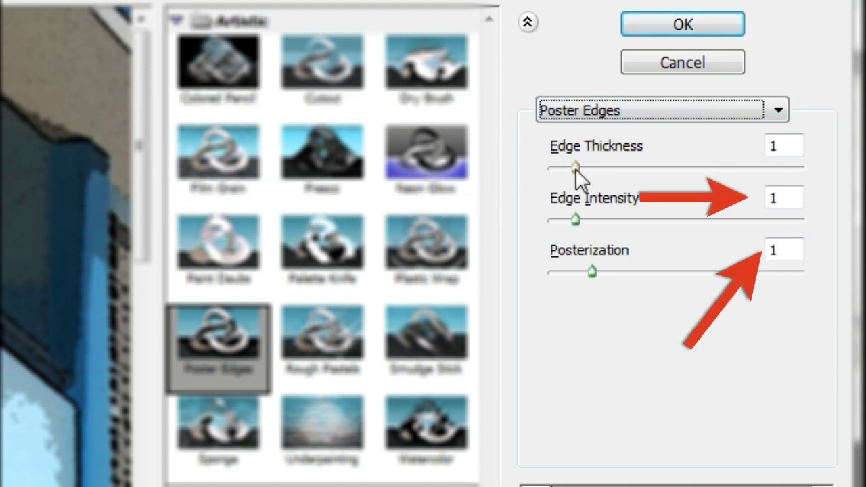
pyautogui.press('Tab')
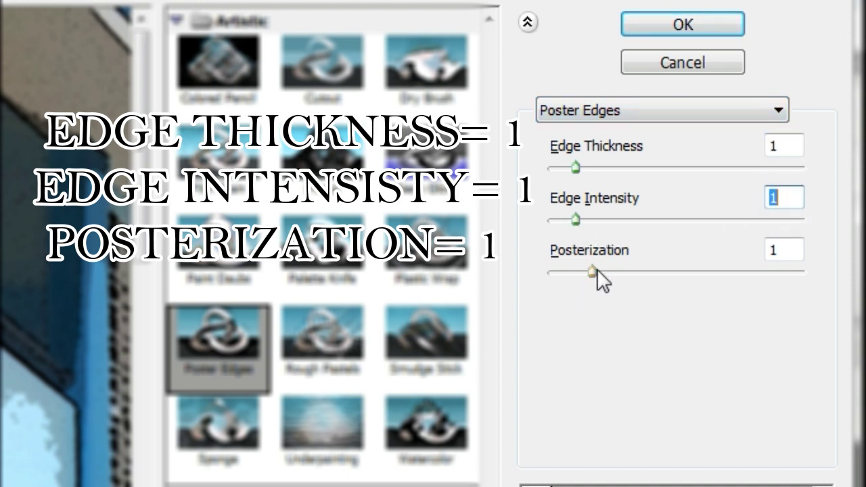
pyautogui.press('Tab')
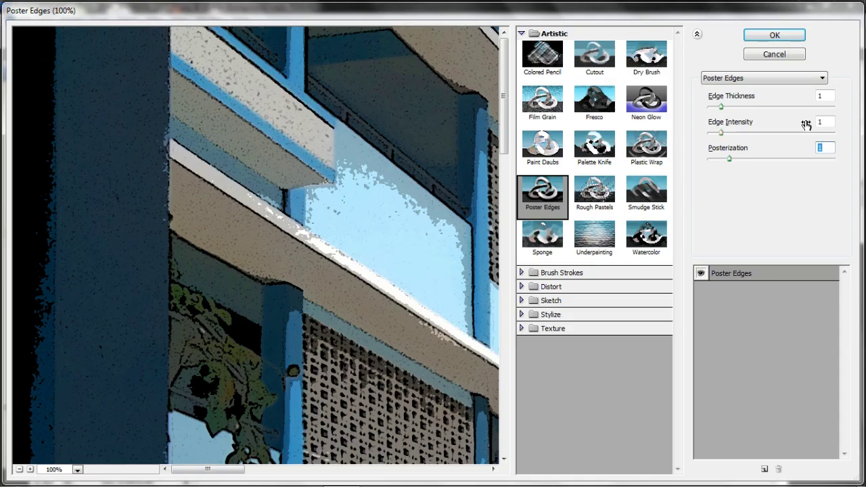
pyautogui.click(776, 36)
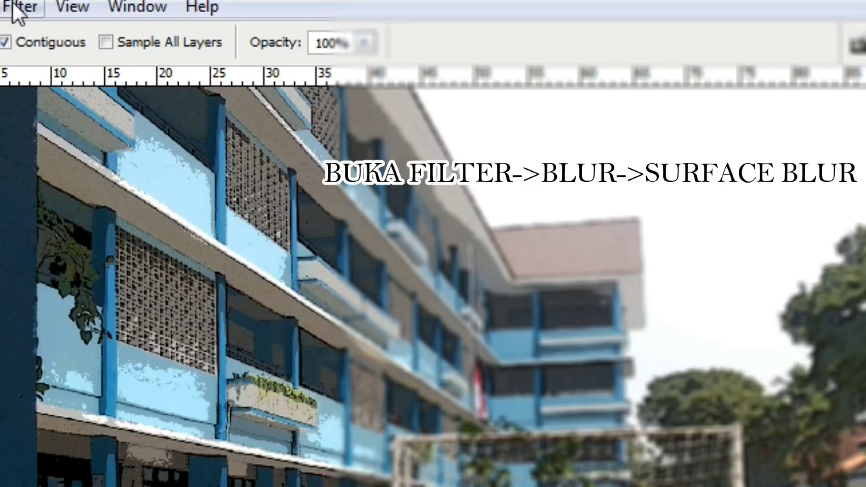
# Apply a Surface Blur with radius 31 pixels and threshold 24 levels
pyautogui.click(20, 8)
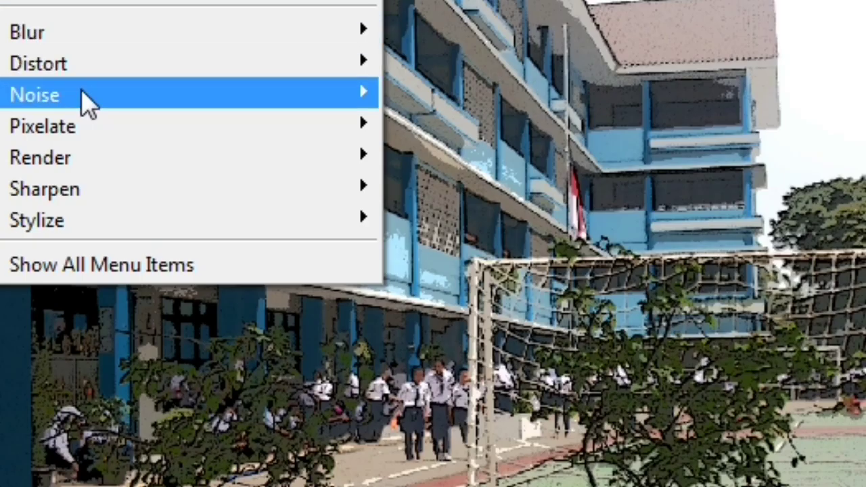
pyautogui.moveTo(135, 33)
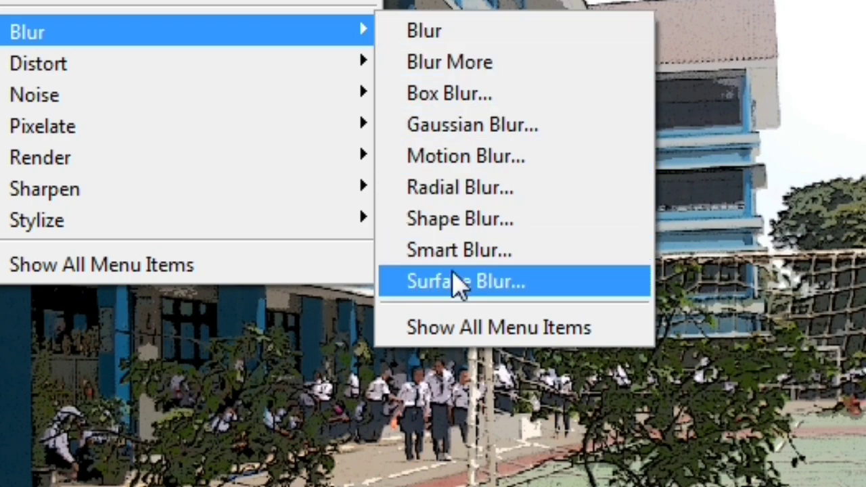
pyautogui.click(459, 283)
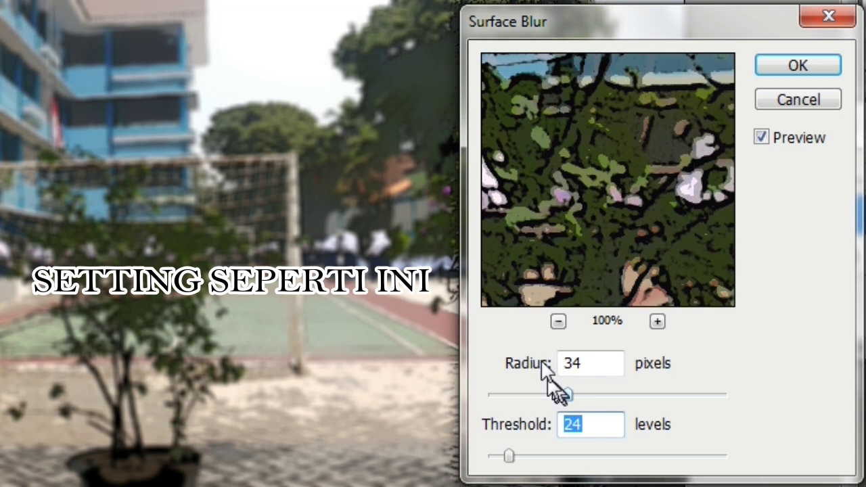
pyautogui.click(558, 321)
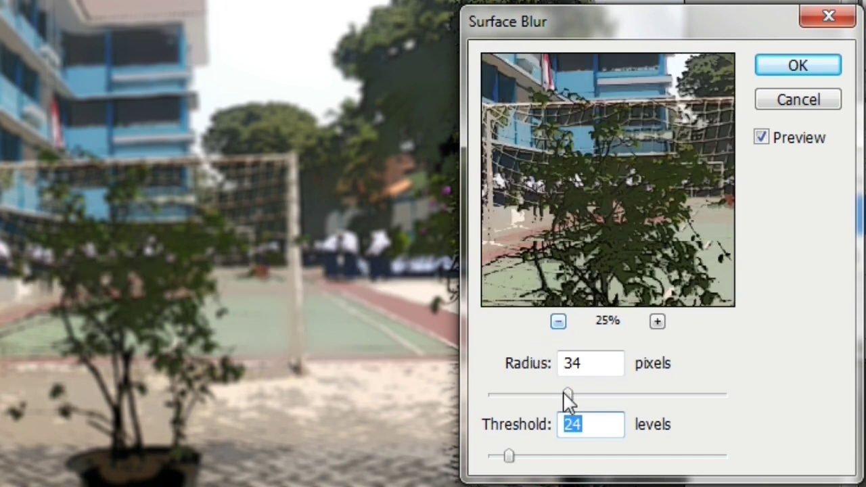
pyautogui.moveTo(563, 392); pyautogui.dragTo(561, 392)
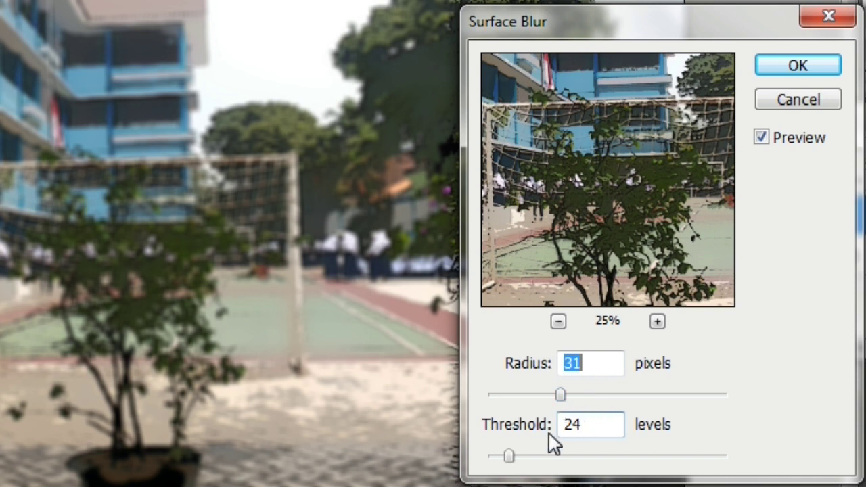
pyautogui.click(795, 68)
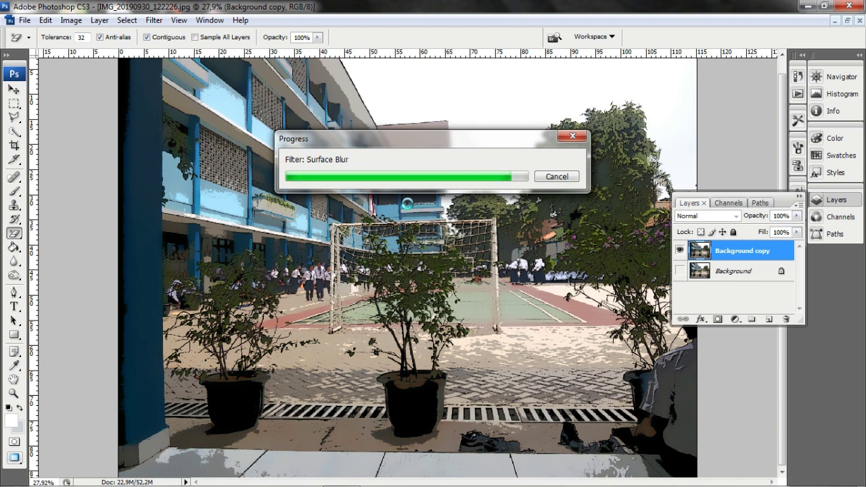
pyautogui.scroll(-2, 409, 207)
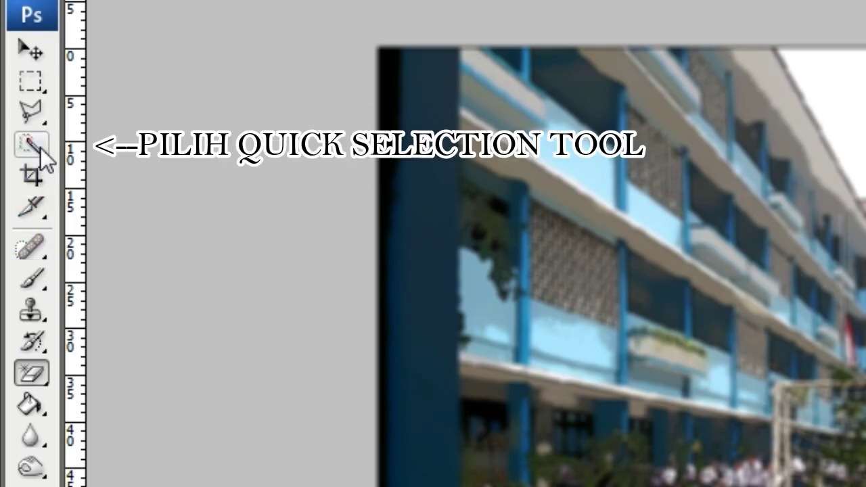
# Quick-select the white sky on Background copy, delete it and deselect
pyautogui.click(37, 141)
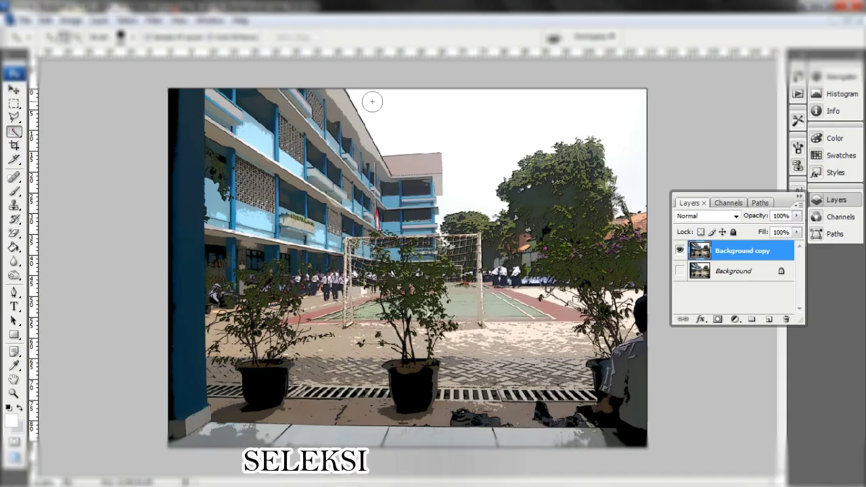
pyautogui.moveTo(376, 101); pyautogui.dragTo(406, 118)
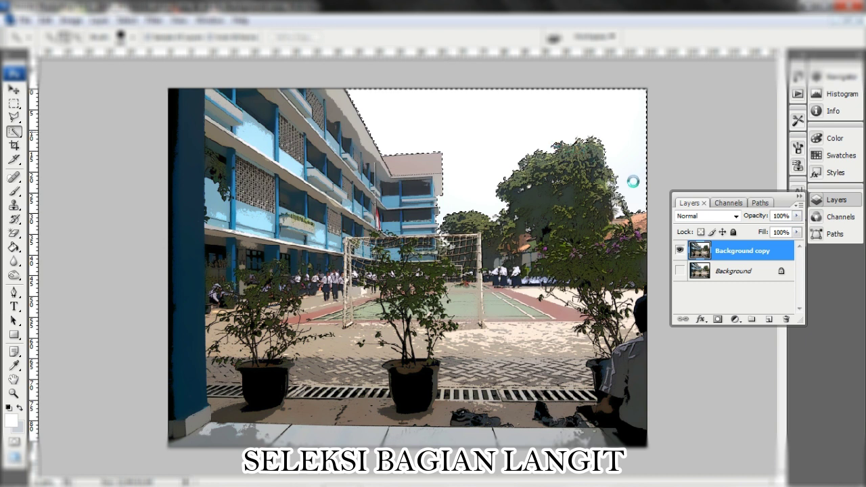
pyautogui.moveTo(544, 154)
pyautogui.mouseDown()
pyautogui.moveTo(527, 143)
pyautogui.moveTo(493, 151)
pyautogui.moveTo(463, 218)
pyautogui.mouseUp()
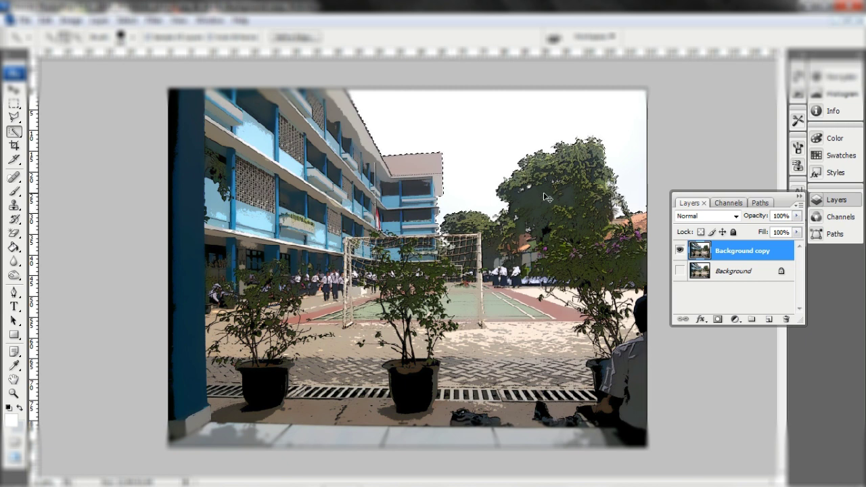
pyautogui.press('BackSpace')
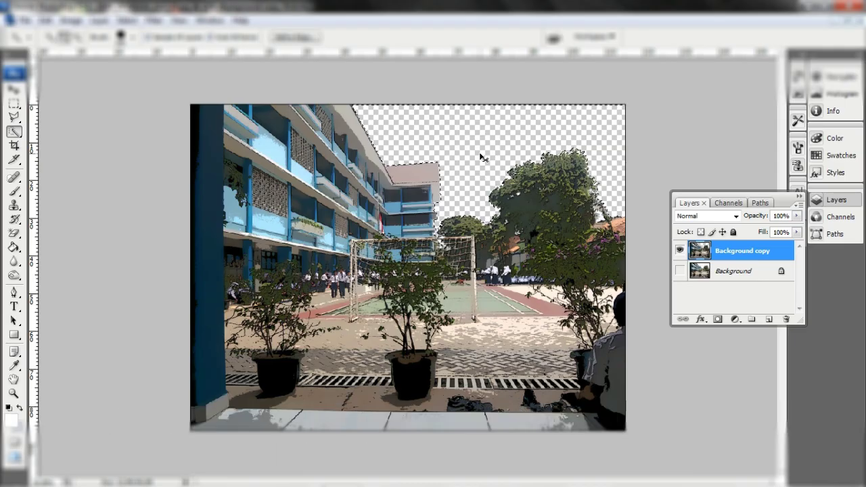
pyautogui.hotkey('ctrl', 'd')
pyautogui.hotkey('ctrl', '+')
pyautogui.hotkey('ctrl', '+')
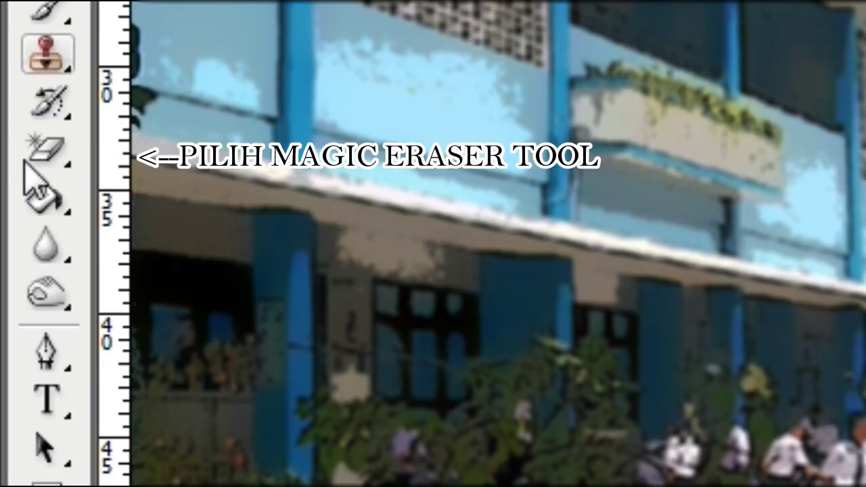
# Switch to the Magic Eraser Tool, dismissing the error messages that appear
pyautogui.click(45, 155)
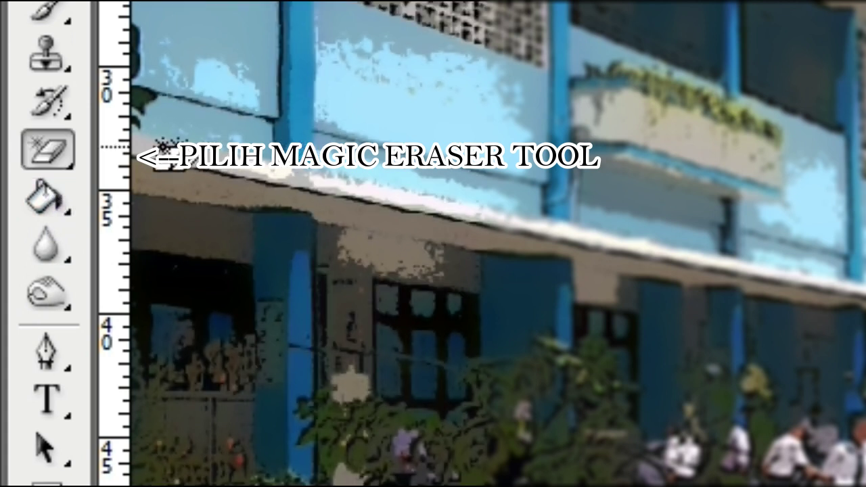
pyautogui.rightClick(63, 165)
pyautogui.click(216, 234)
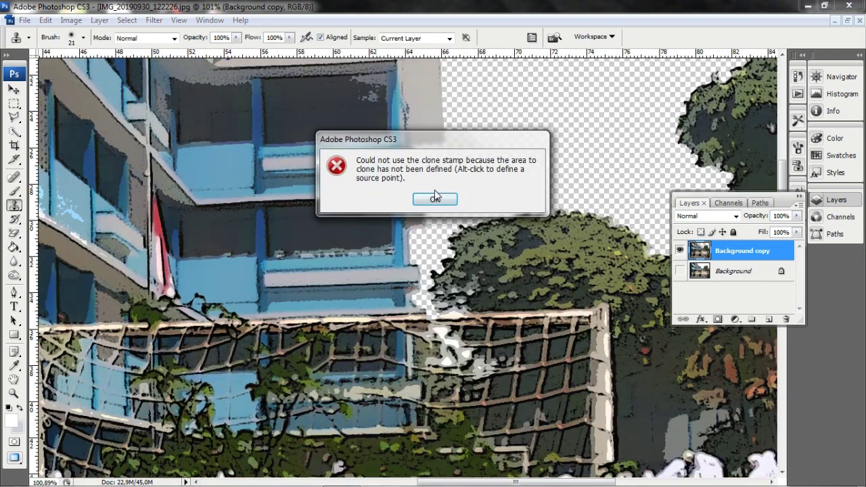
pyautogui.click(435, 198)
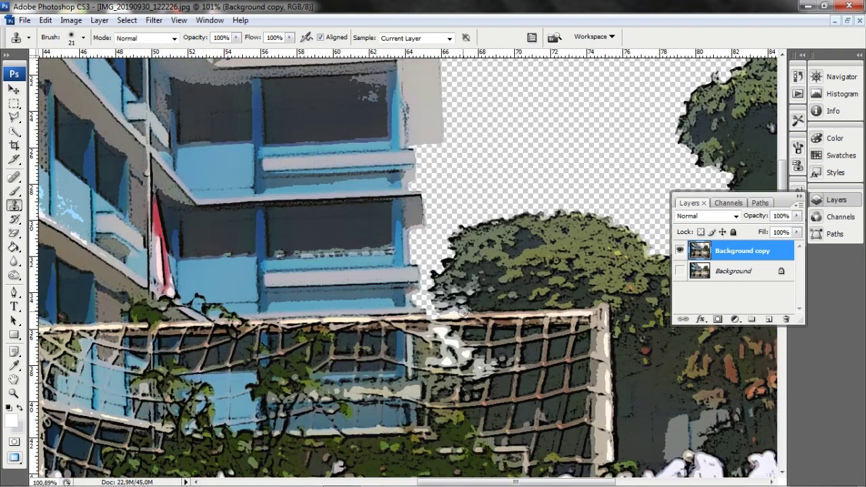
pyautogui.scroll(3, 440, 203)
pyautogui.click(444, 207)
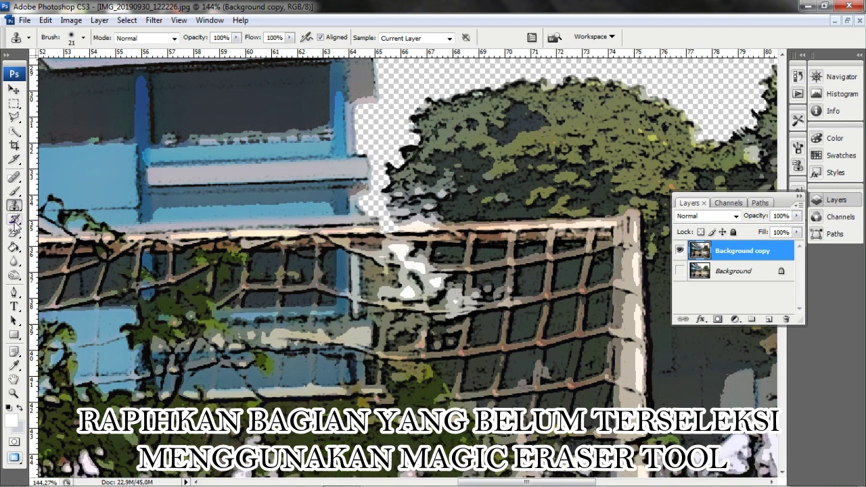
pyautogui.click(14, 234)
# Zoom into the tree canopy and magic-erase two white sky blobs inside the tree
pyautogui.scroll(1, 398, 234)
pyautogui.scroll(1, 397, 234)
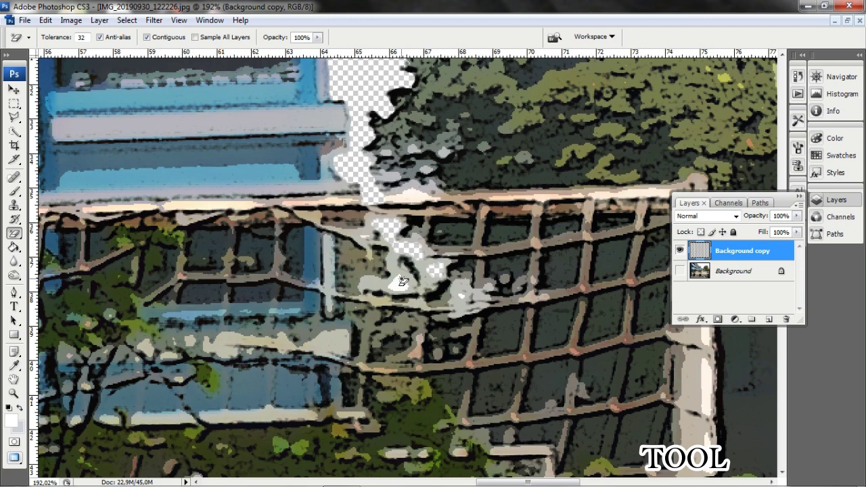
pyautogui.scroll(-3, 402, 281)
pyautogui.scroll(3, 404, 256)
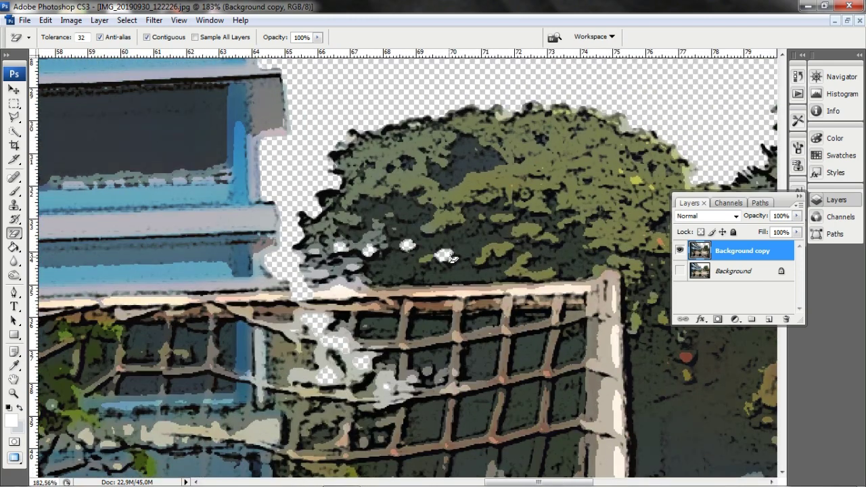
pyautogui.hscroll(5, 450, 258)
pyautogui.moveTo(586, 234); pyautogui.dragTo(397, 350)
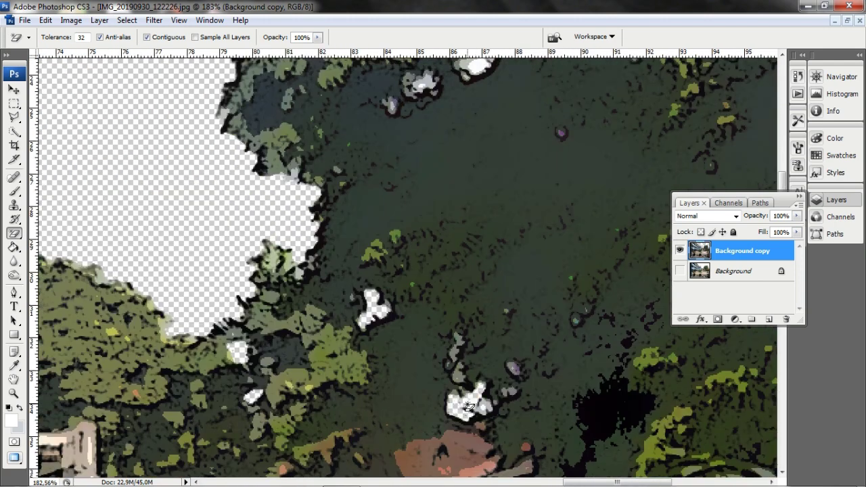
pyautogui.scroll(3, 420, 182)
pyautogui.click(484, 159)
pyautogui.click(420, 182)
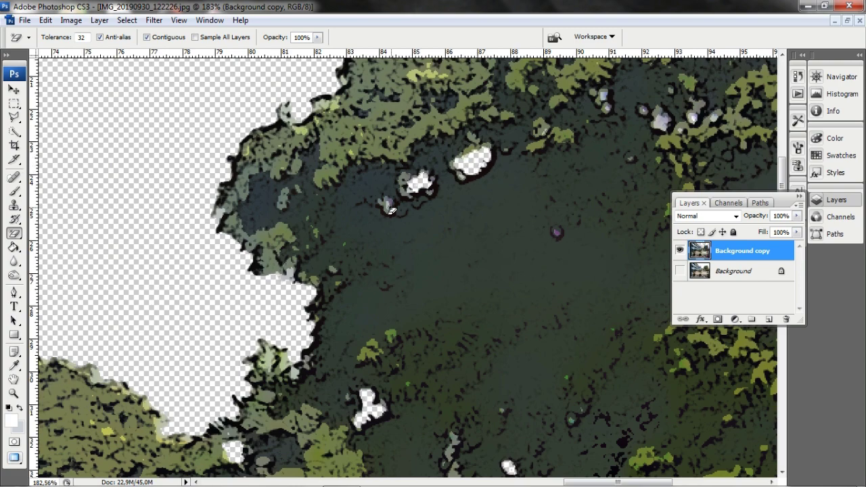
# Pan over the upper tree and zoom back out to review the erased areas
pyautogui.scroll(3, 392, 210)
pyautogui.hscroll(3, 393, 209)
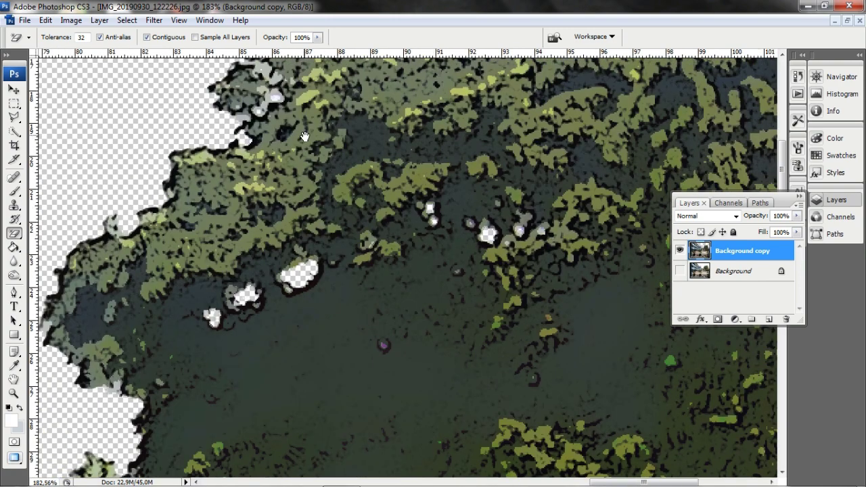
pyautogui.moveTo(304, 136); pyautogui.dragTo(335, 207)
pyautogui.scroll(-2, 438, 115)
pyautogui.scroll(-1, 507, 223)
pyautogui.scroll(-1, 542, 284)
pyautogui.scroll(-2, 573, 336)
pyautogui.scroll(-2, 573, 336)
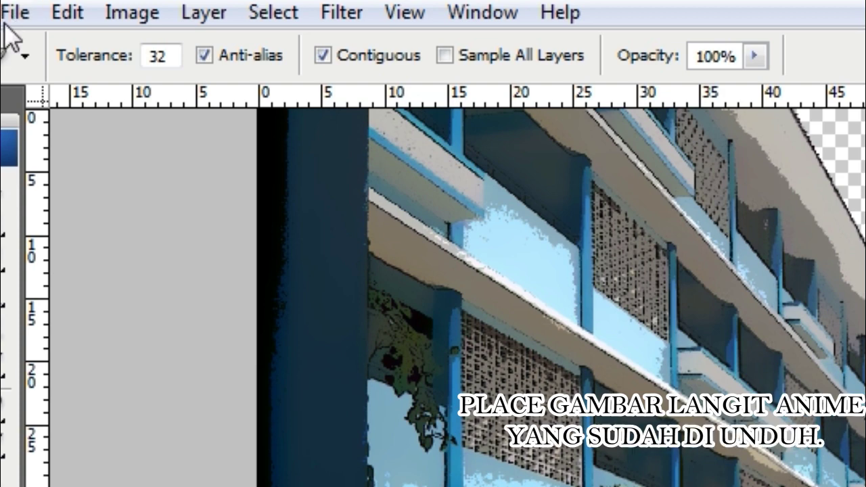
# Place the 'langir' anime sky image from the Downloads folder into the document
pyautogui.click(23, 20)
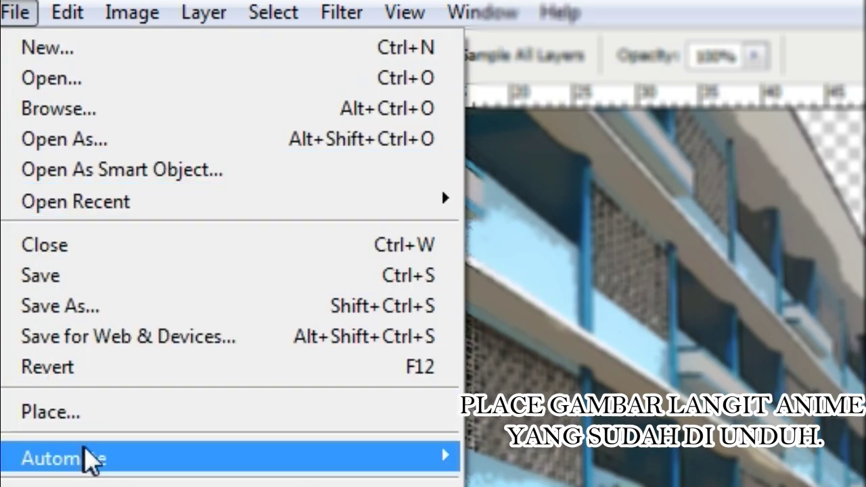
pyautogui.click(108, 423)
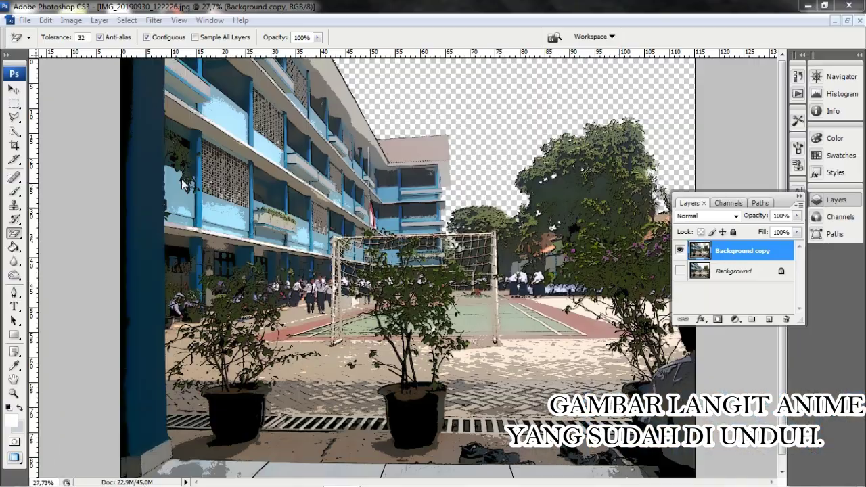
pyautogui.click(208, 75)
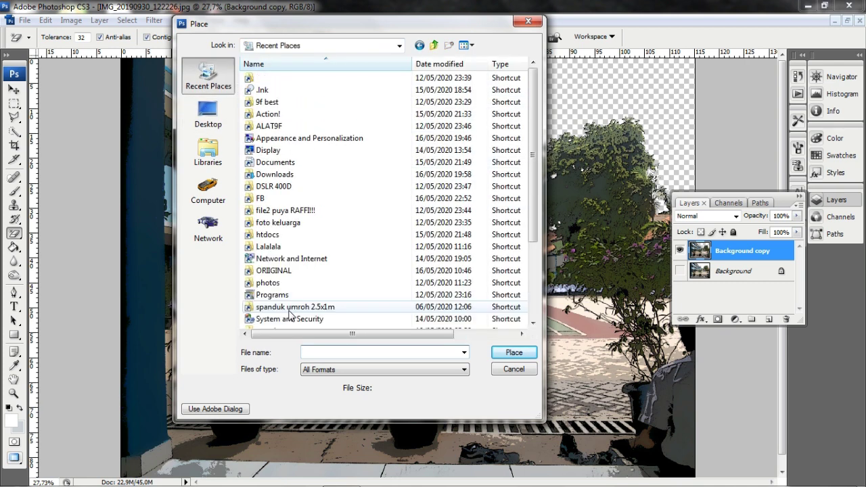
pyautogui.doubleClick(271, 176)
pyautogui.write('langi')
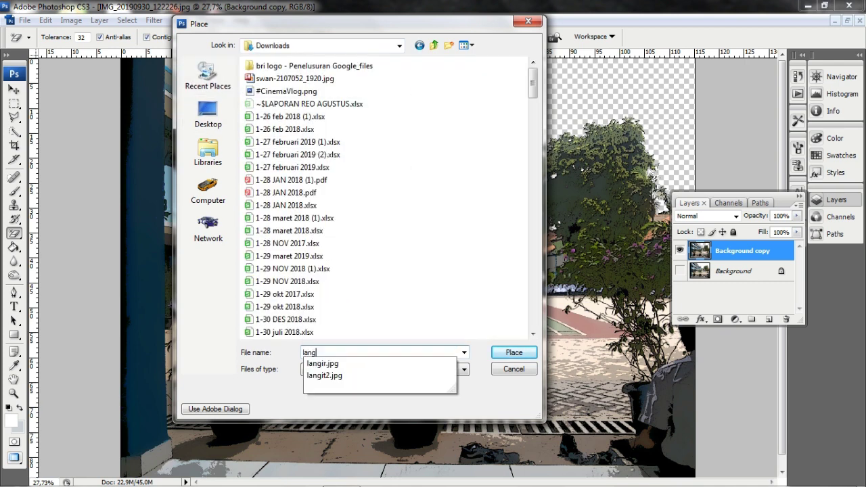
pyautogui.click(339, 359)
pyautogui.click(515, 353)
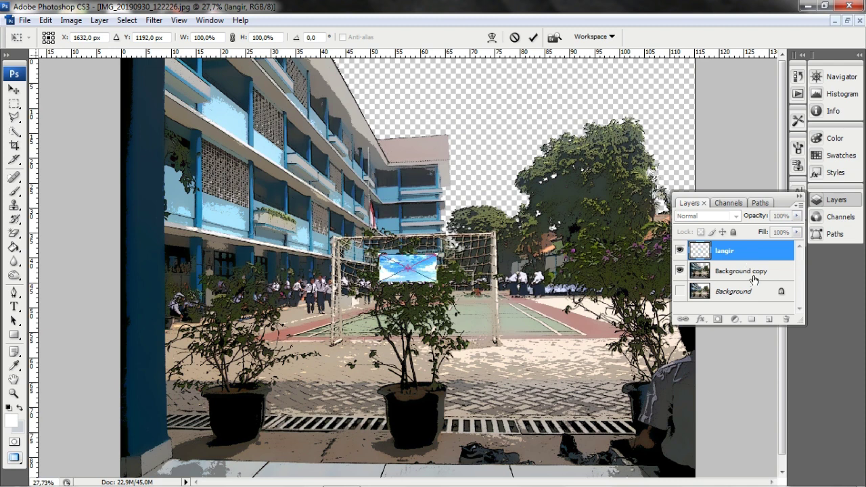
# Move the sky image to the upper left, enlarge it and tilt it about 6 degrees clockwise
pyautogui.moveTo(407, 268)
pyautogui.mouseDown()
pyautogui.moveTo(457, 120)
pyautogui.moveTo(686, 236)
pyautogui.moveTo(739, 248)
pyautogui.mouseUp()
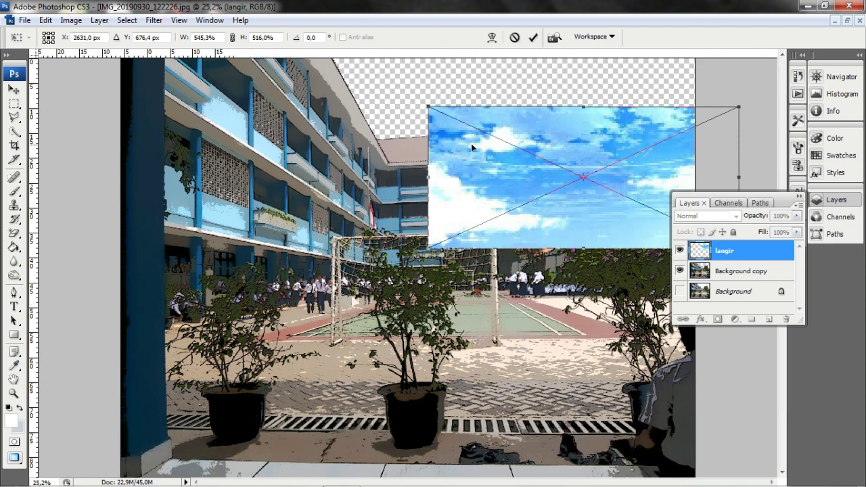
pyautogui.keyDown('alt'); pyautogui.scroll(-1, 442, 128); pyautogui.keyUp('alt')
pyautogui.moveTo(474, 151); pyautogui.dragTo(390, 100)
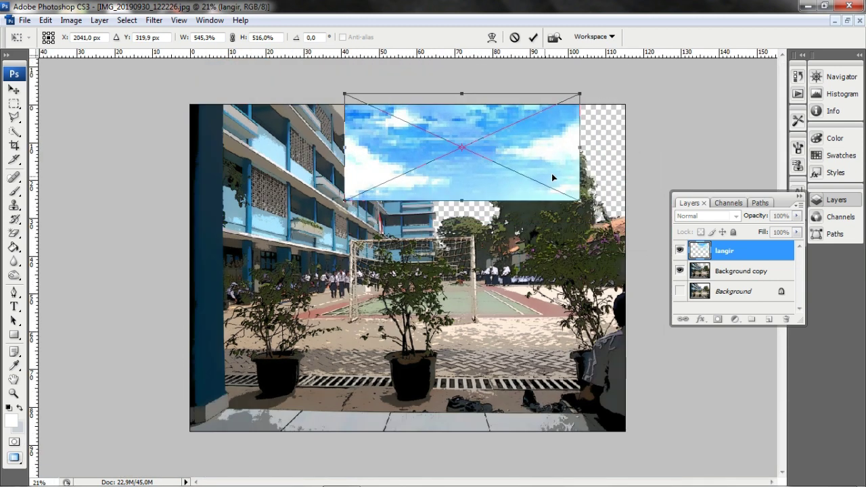
pyautogui.moveTo(580, 200); pyautogui.dragTo(630, 239)
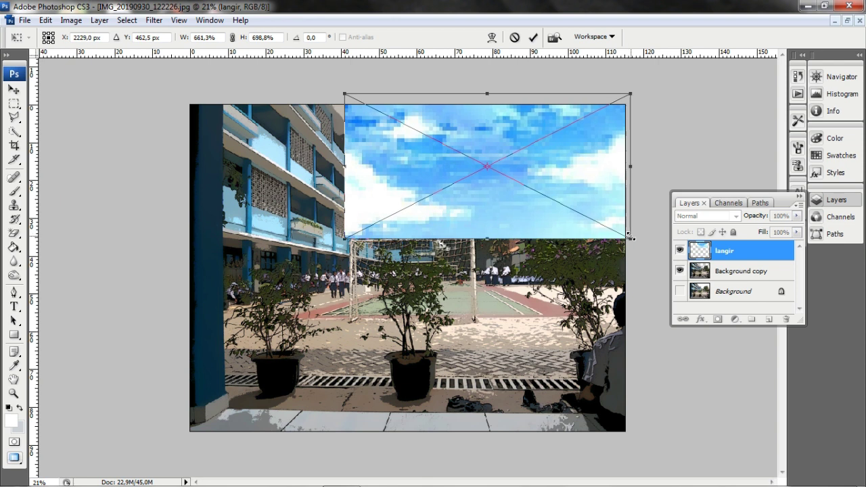
pyautogui.moveTo(651, 266); pyautogui.dragTo(641, 282)
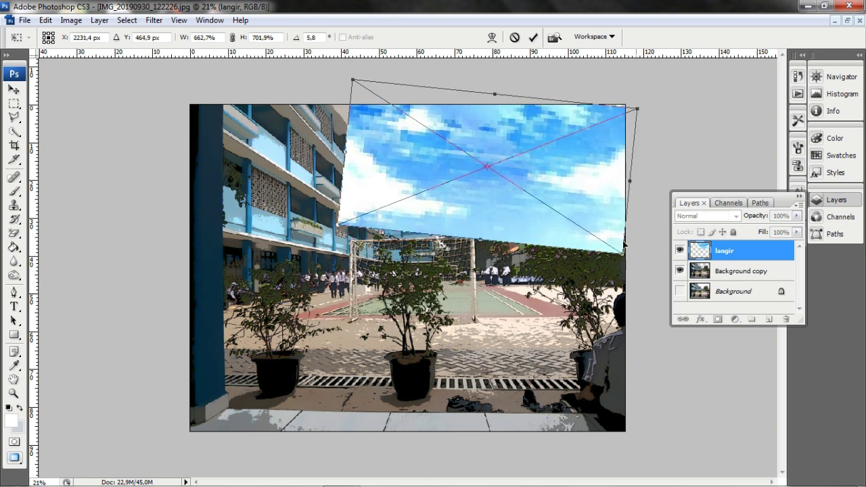
pyautogui.moveTo(637, 105); pyautogui.dragTo(649, 101)
# Commit the sky, move the langir layer below Background copy and scale it up
pyautogui.press('Return')
pyautogui.moveTo(733, 255); pyautogui.dragTo(740, 269)
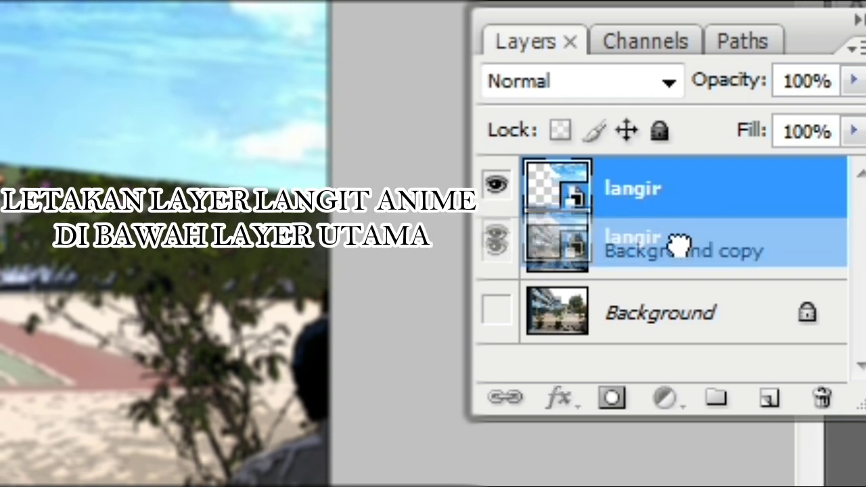
pyautogui.moveTo(679, 245); pyautogui.dragTo(671, 277)
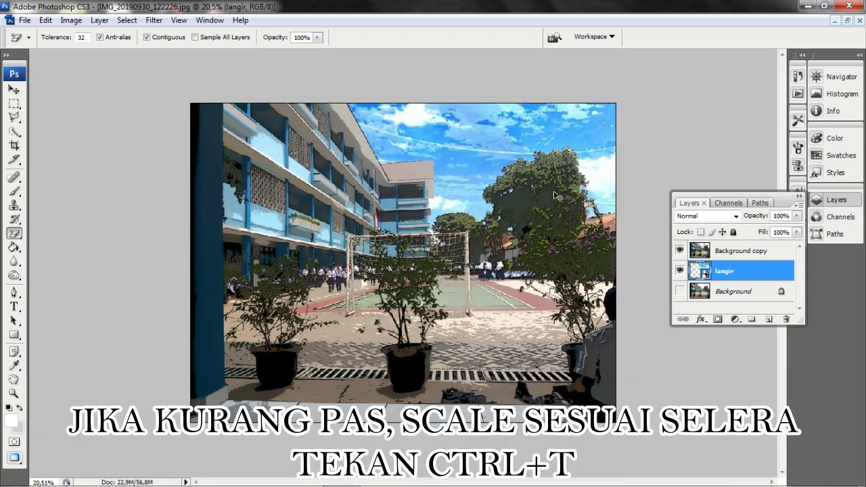
pyautogui.hotkey('ctrl', 't')
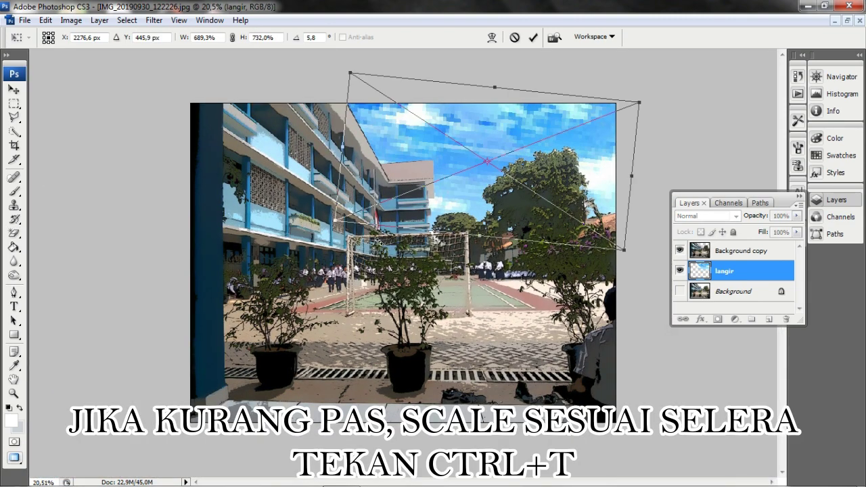
pyautogui.moveTo(323, 235); pyautogui.dragTo(308, 251)
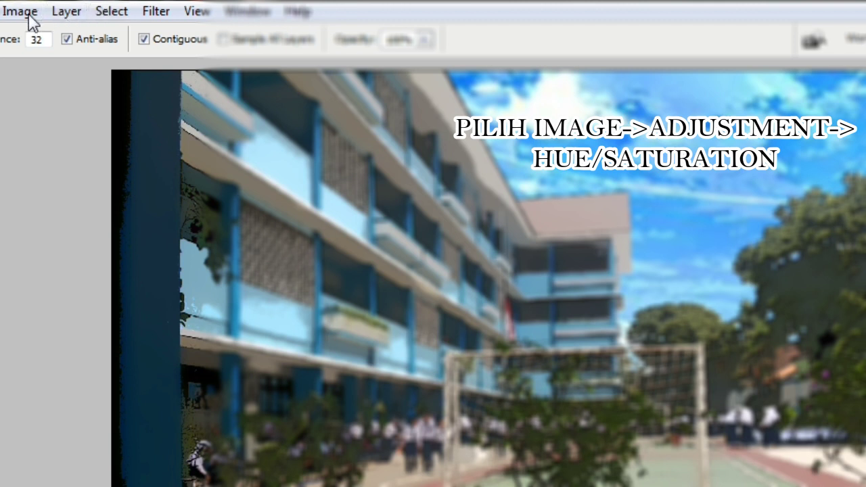
# Raise saturation to +47 in the Hue/Saturation adjustment
pyautogui.click(29, 14)
pyautogui.moveTo(51, 64)
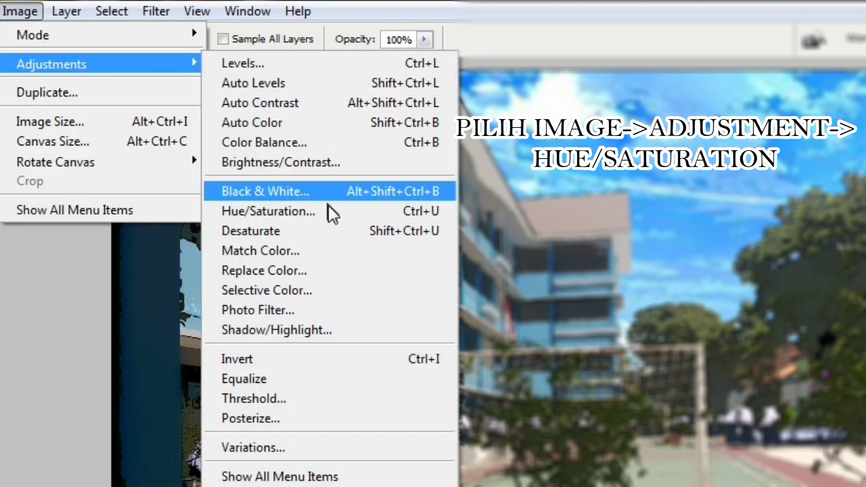
pyautogui.click(332, 211)
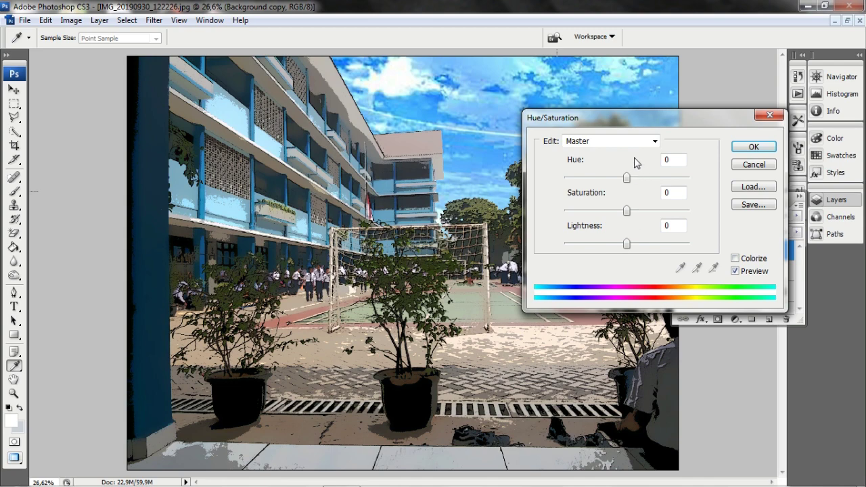
pyautogui.moveTo(652, 120); pyautogui.dragTo(752, 120)
pyautogui.moveTo(726, 211); pyautogui.dragTo(728, 210)
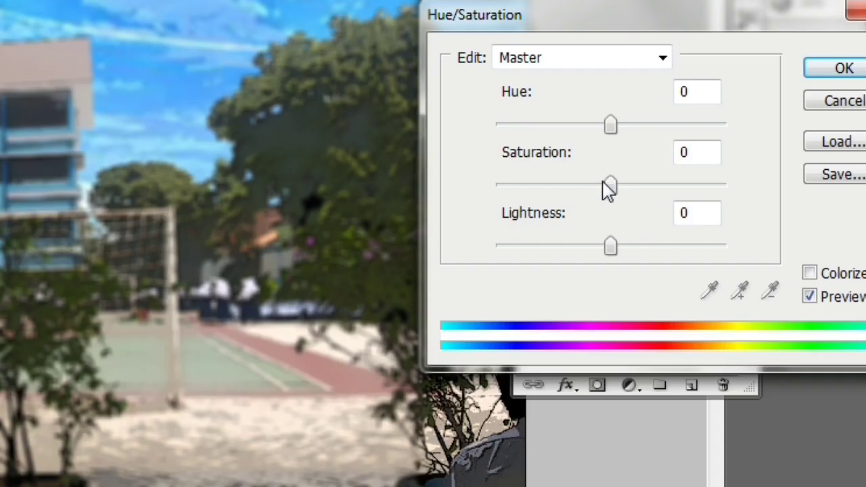
pyautogui.moveTo(627, 183); pyautogui.dragTo(666, 186)
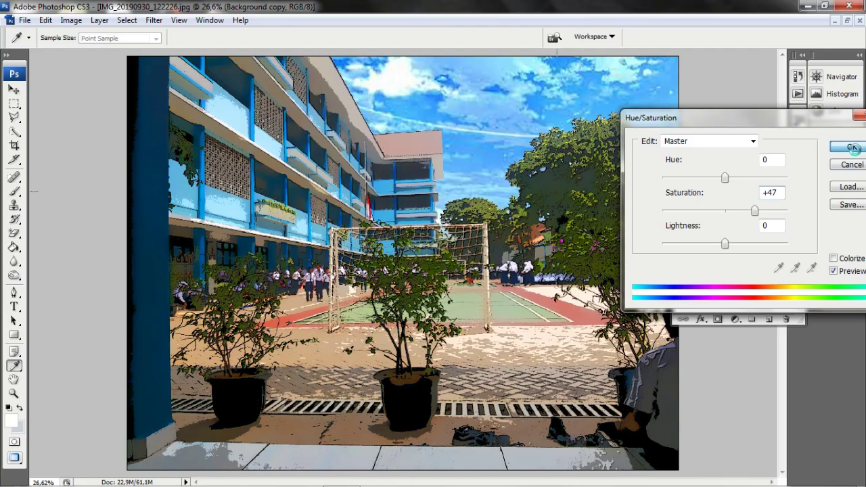
pyautogui.click(854, 149)
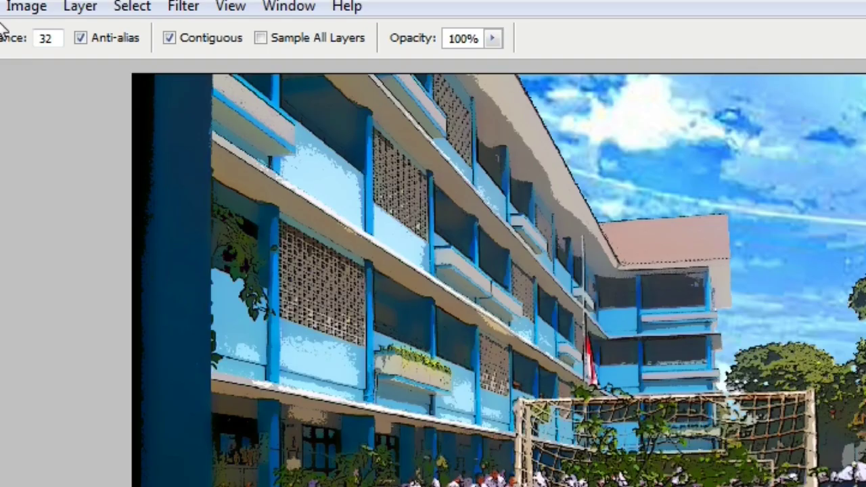
# Apply a midtone Color Balance of +12, 0, -36 to warm the photo toward yellow
pyautogui.click(22, 8)
pyautogui.moveTo(63, 67)
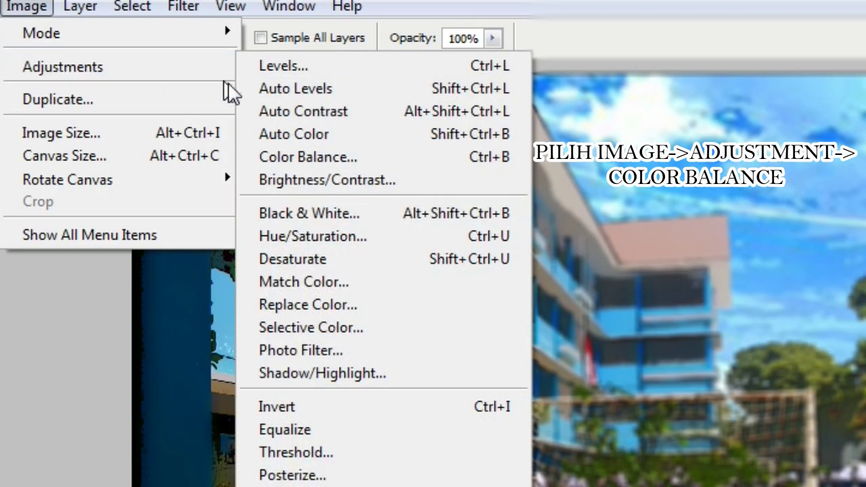
pyautogui.click(301, 159)
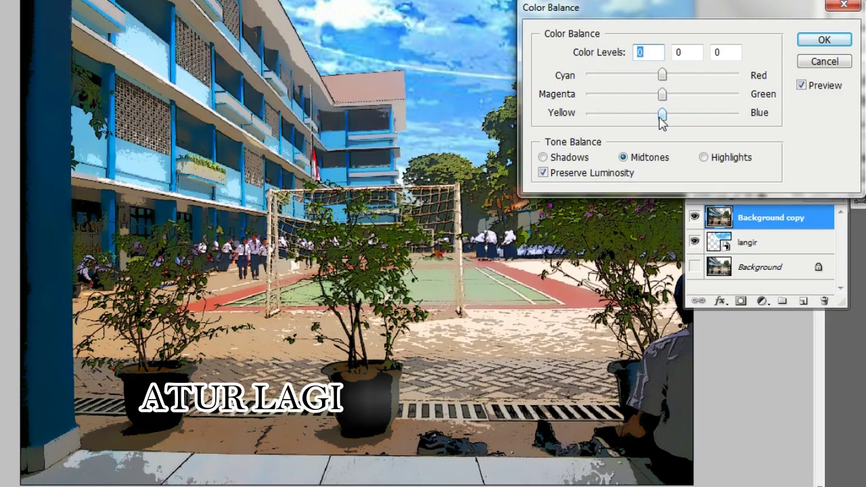
pyautogui.moveTo(652, 168); pyautogui.dragTo(633, 178)
pyautogui.moveTo(636, 128); pyautogui.dragTo(630, 128)
pyautogui.moveTo(665, 99)
pyautogui.mouseDown()
pyautogui.moveTo(654, 101)
pyautogui.moveTo(675, 76)
pyautogui.moveTo(666, 75)
pyautogui.mouseUp()
pyautogui.click(812, 39)
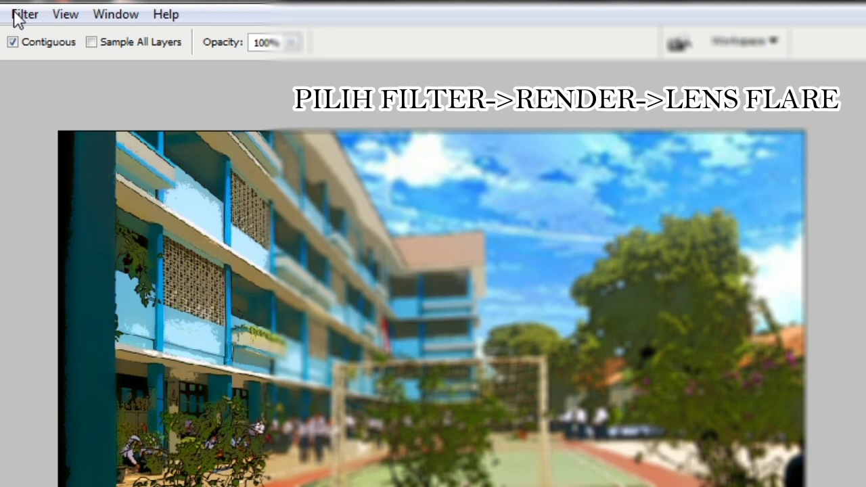
# Render a 100% brightness lens flare centred near the left goalpost
pyautogui.click(154, 20)
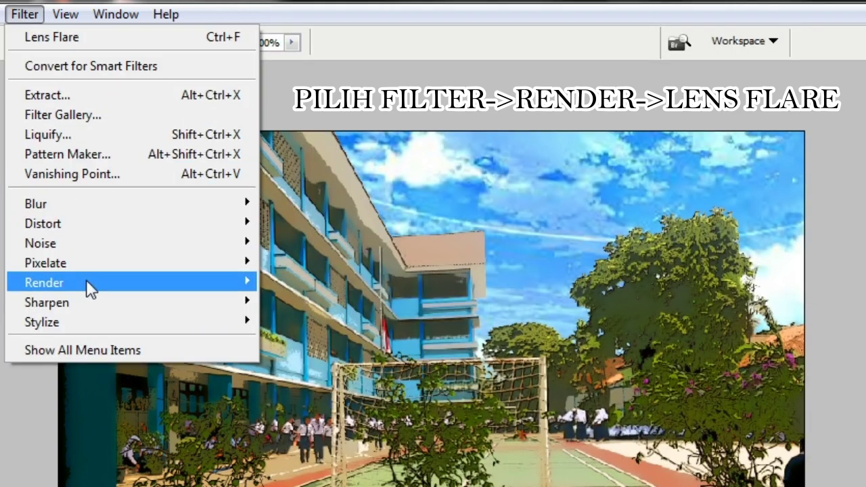
pyautogui.moveTo(44, 282)
pyautogui.click(298, 342)
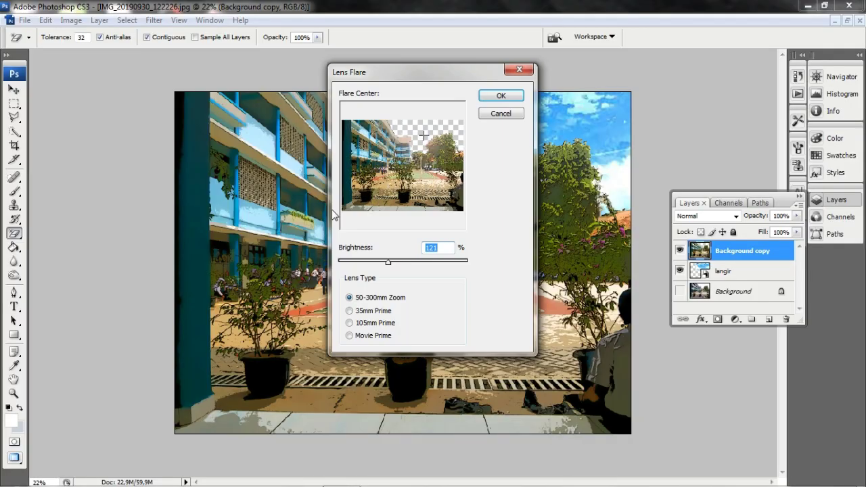
pyautogui.moveTo(388, 262); pyautogui.dragTo(374, 264)
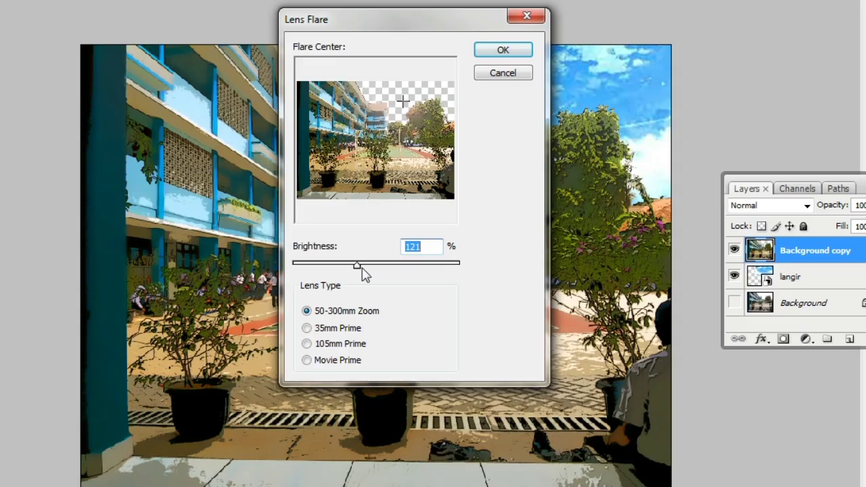
pyautogui.write('1')
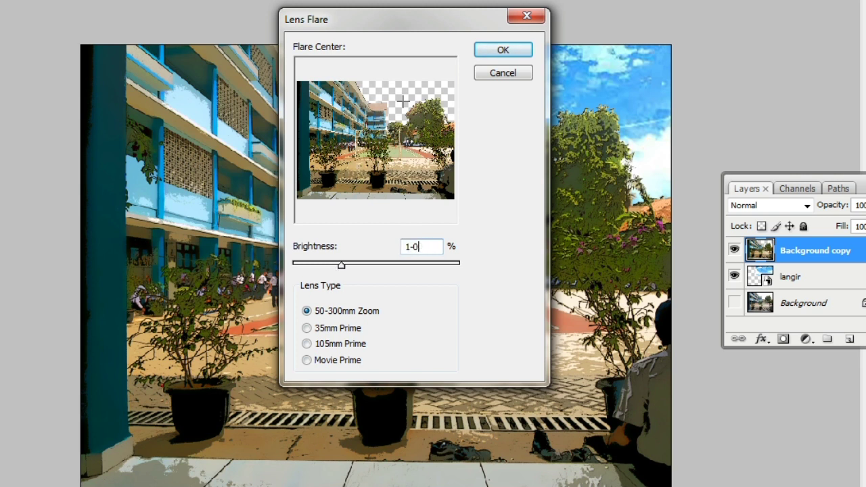
pyautogui.write('0')
pyautogui.click(384, 115)
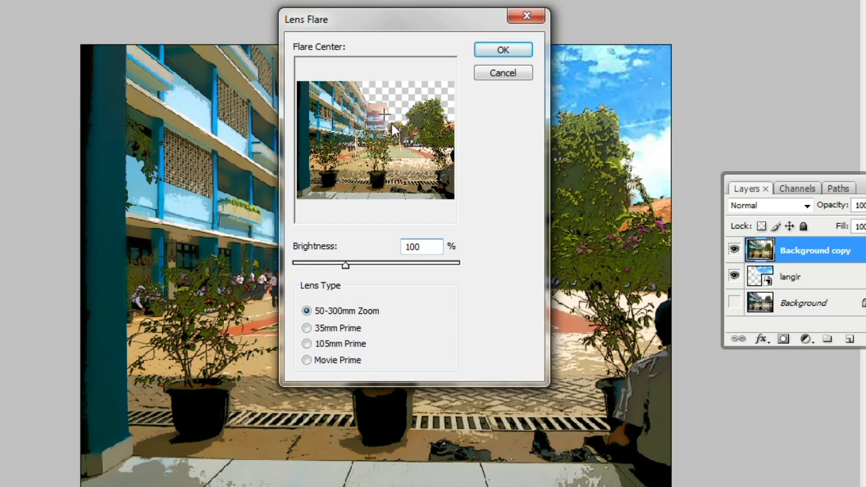
pyautogui.click(499, 93)
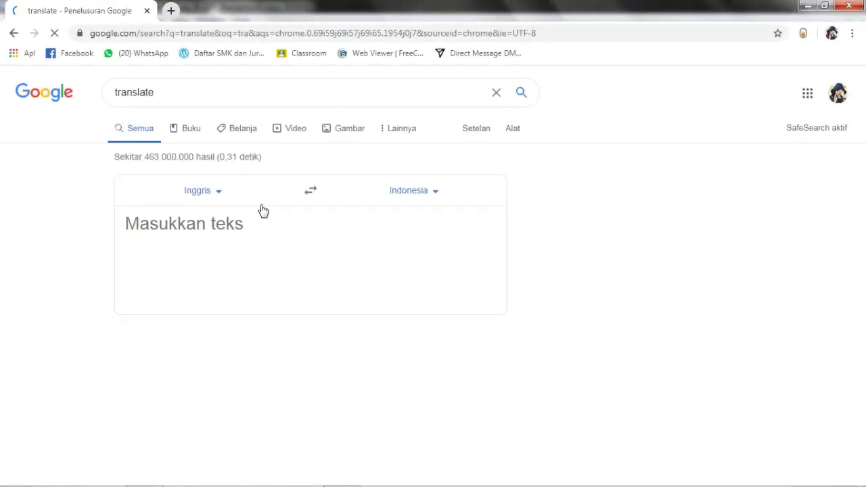
# Translate SEKOLAH from Indonesian to Japanese and copy the resulting 学校
pyautogui.click(311, 196)
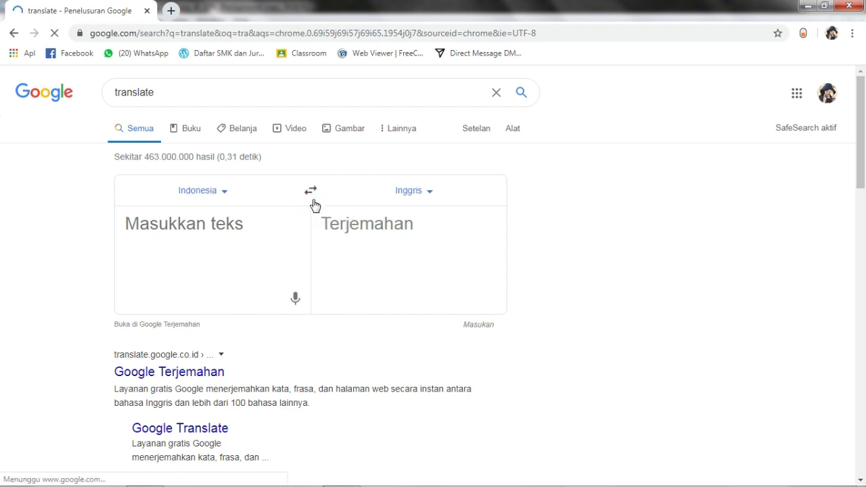
pyautogui.write('SEKOLAH')
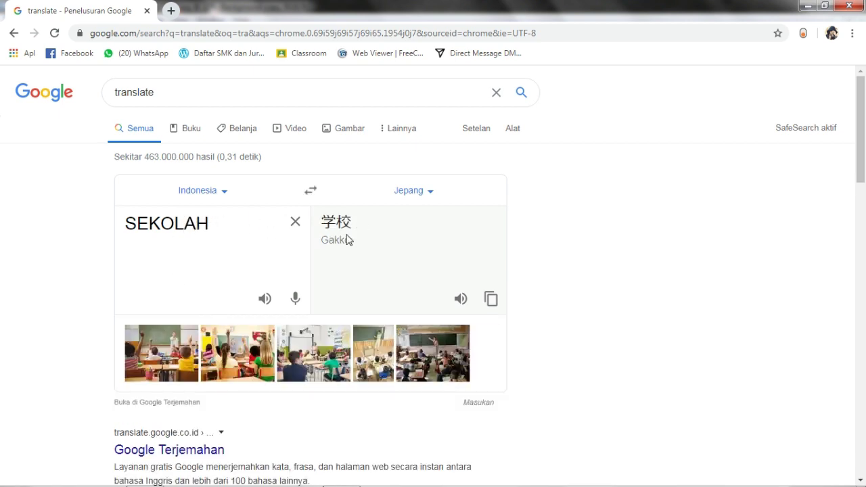
pyautogui.moveTo(321, 221); pyautogui.dragTo(356, 224)
pyautogui.click(502, 300)
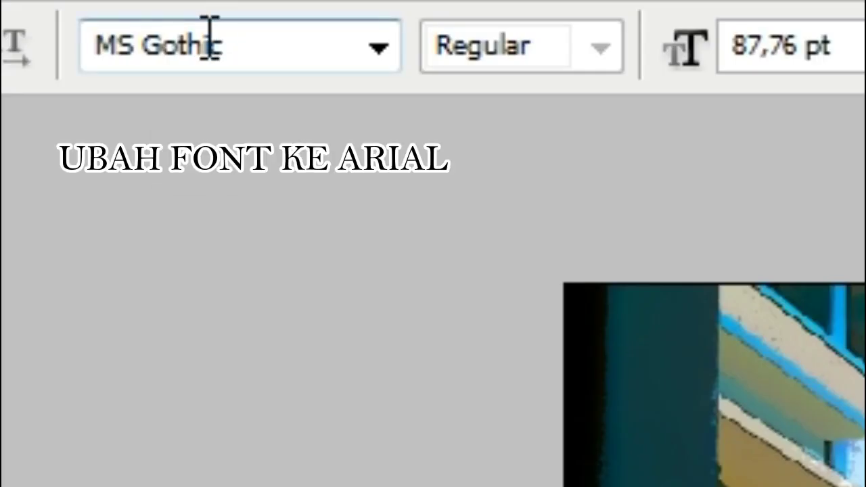
# Paste 学校 as a black text layer, enlarge it to about 398 pt, and place it over the sky
pyautogui.click(96, 38)
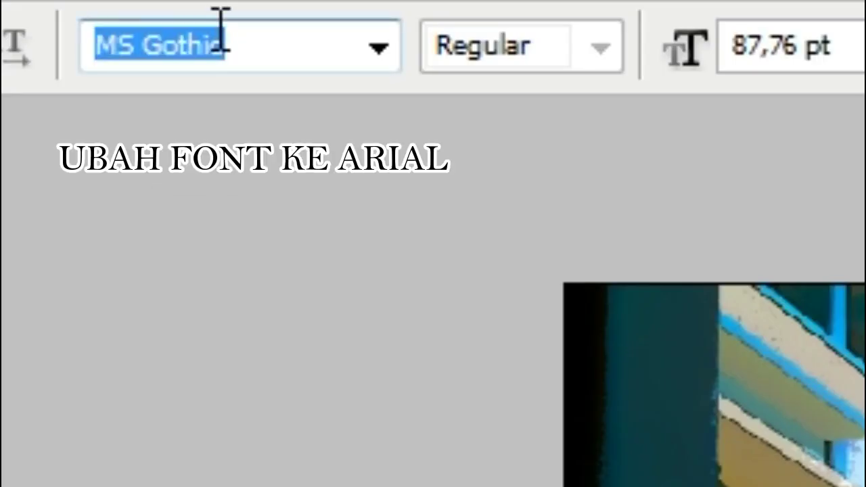
pyautogui.write('Arial')
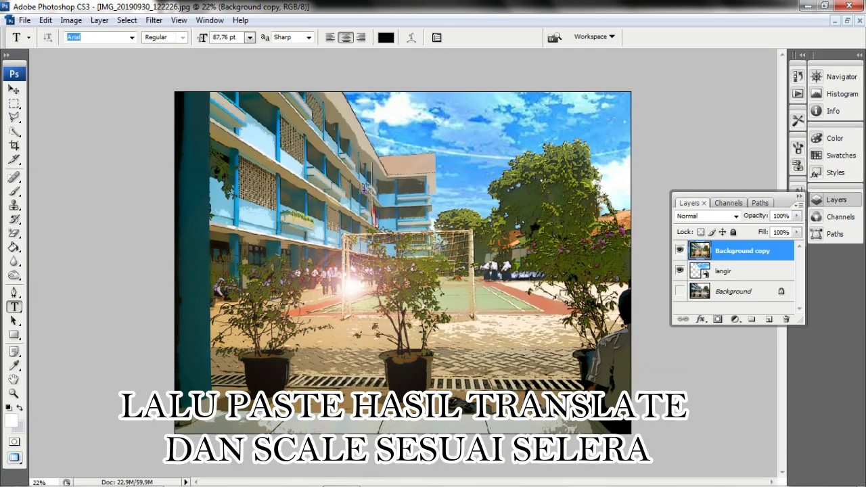
pyautogui.click(395, 210)
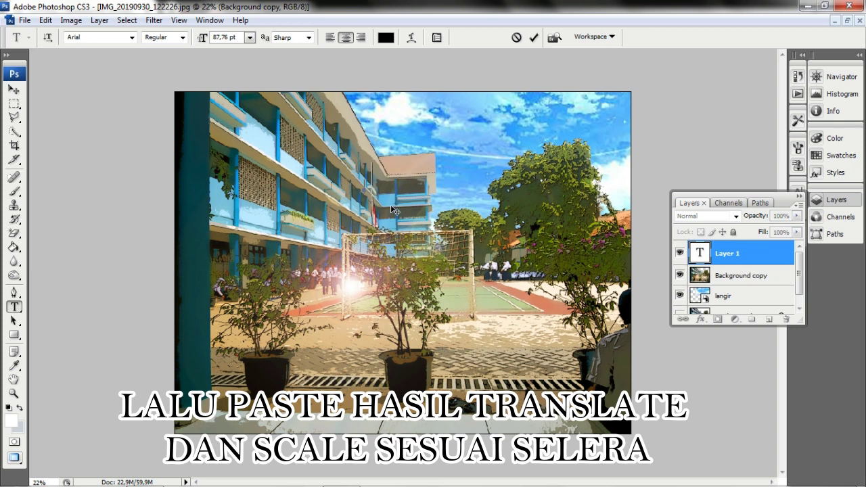
pyautogui.hotkey('ctrl', 'v')
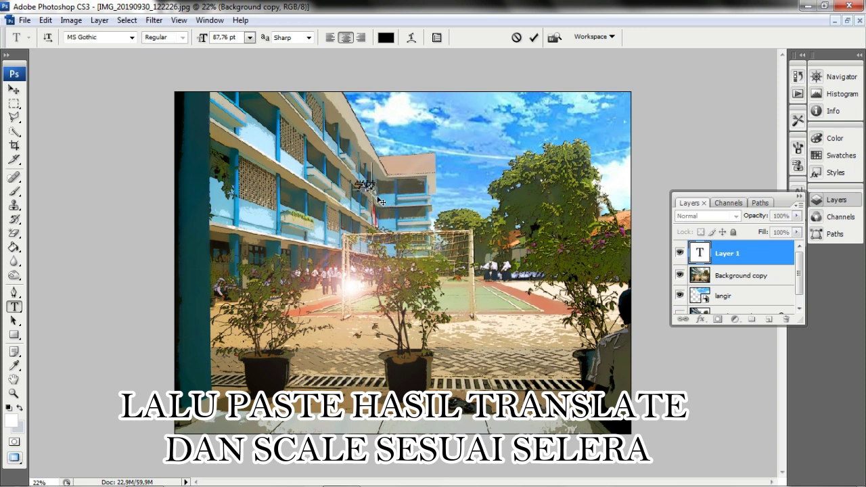
pyautogui.moveTo(376, 193); pyautogui.dragTo(474, 229)
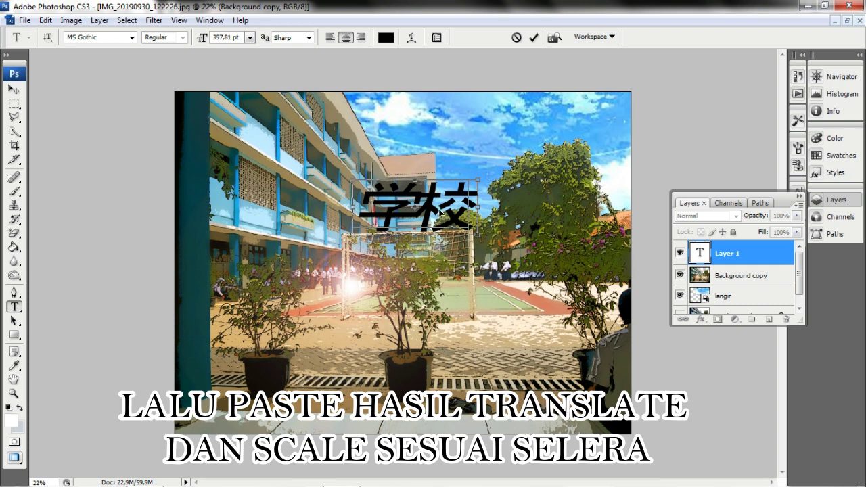
pyautogui.moveTo(440, 211); pyautogui.dragTo(440, 178)
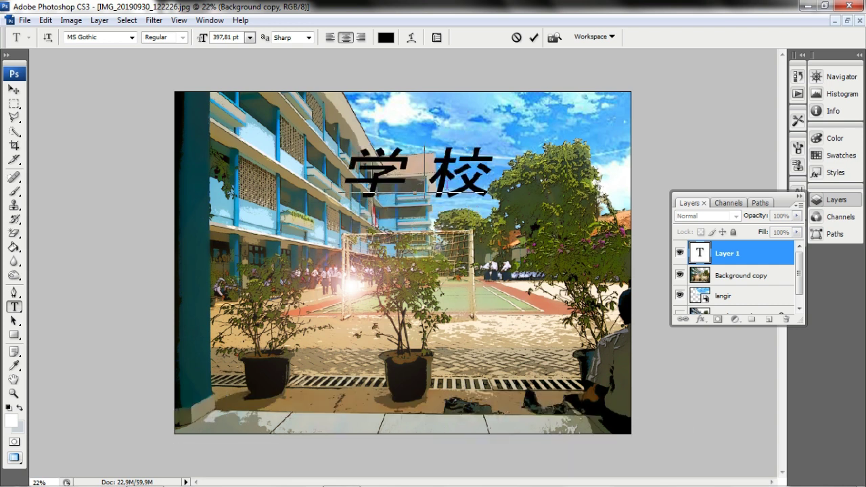
pyautogui.click(745, 262)
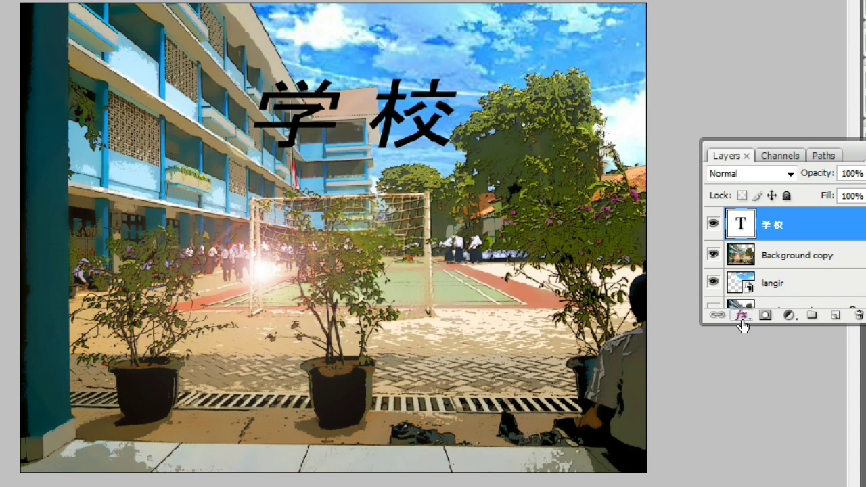
# Give the 学校 title an Inner Shadow and a white Color Overlay
pyautogui.click(701, 319)
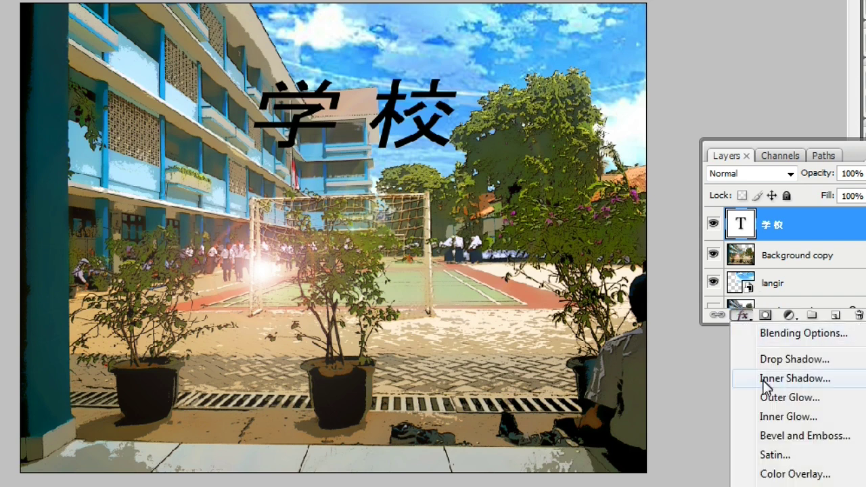
pyautogui.click(814, 379)
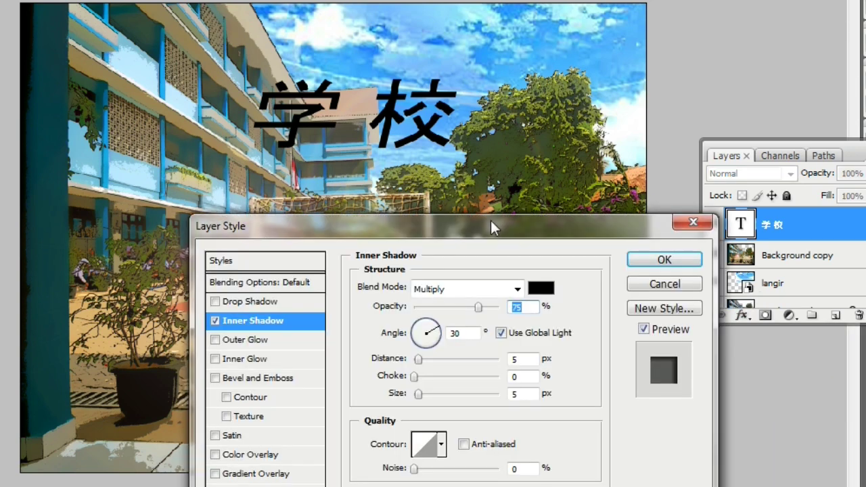
pyautogui.moveTo(490, 223); pyautogui.dragTo(520, 212)
pyautogui.click(248, 441)
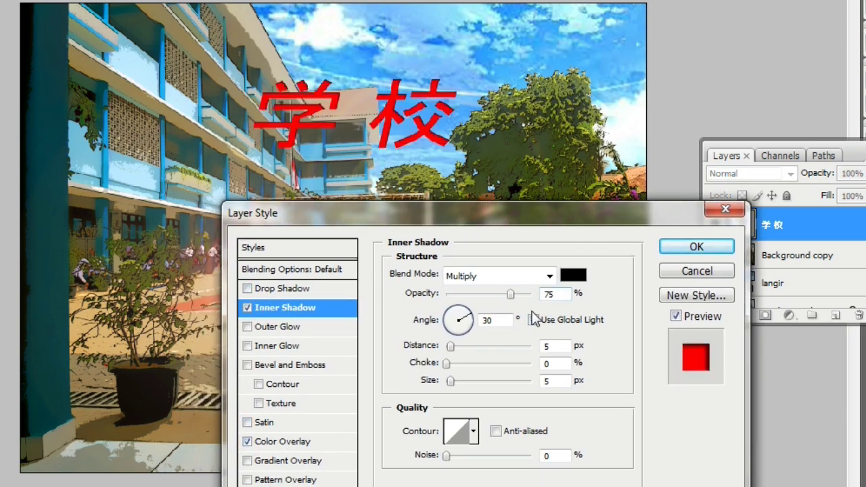
pyautogui.click(325, 442)
pyautogui.click(573, 274)
pyautogui.click(339, 305)
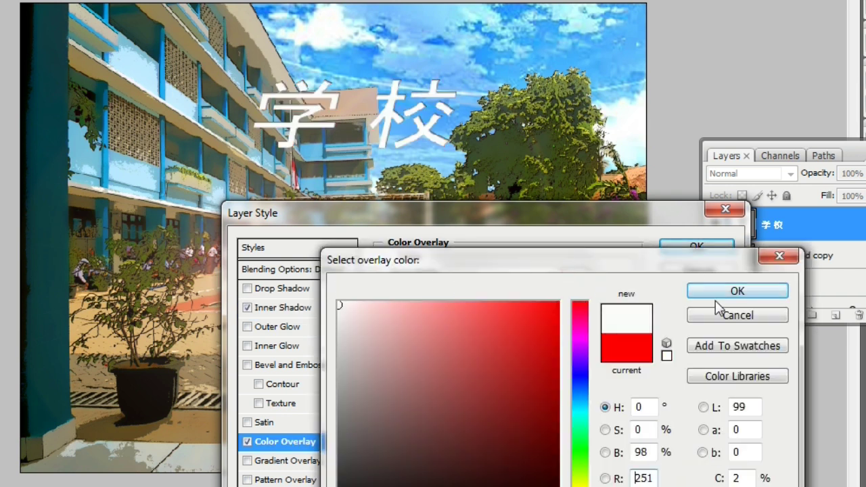
pyautogui.click(737, 291)
# Add a 60% opacity gradient Outer Glow to the title and apply the styles
pyautogui.click(271, 327)
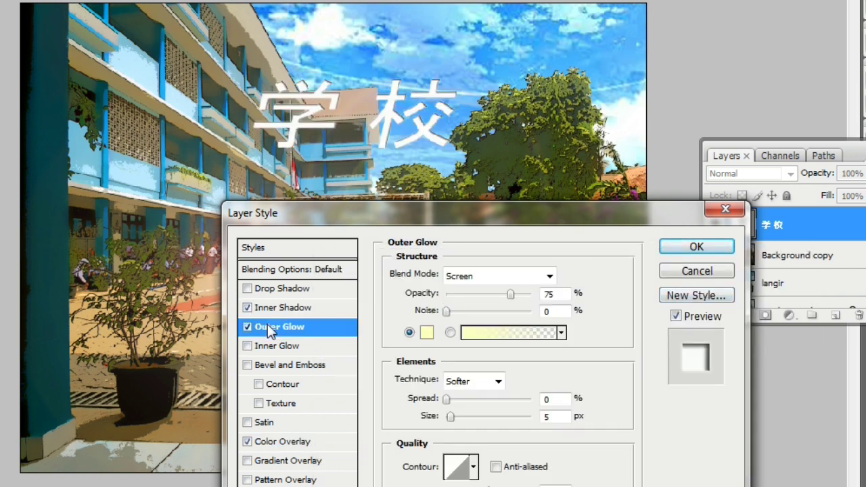
pyautogui.moveTo(501, 302); pyautogui.dragTo(497, 298)
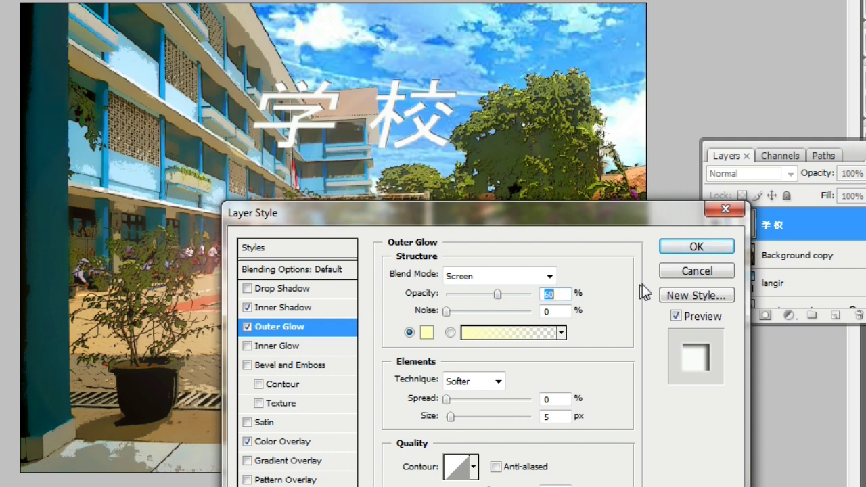
pyautogui.click(512, 332)
pyautogui.press('Return')
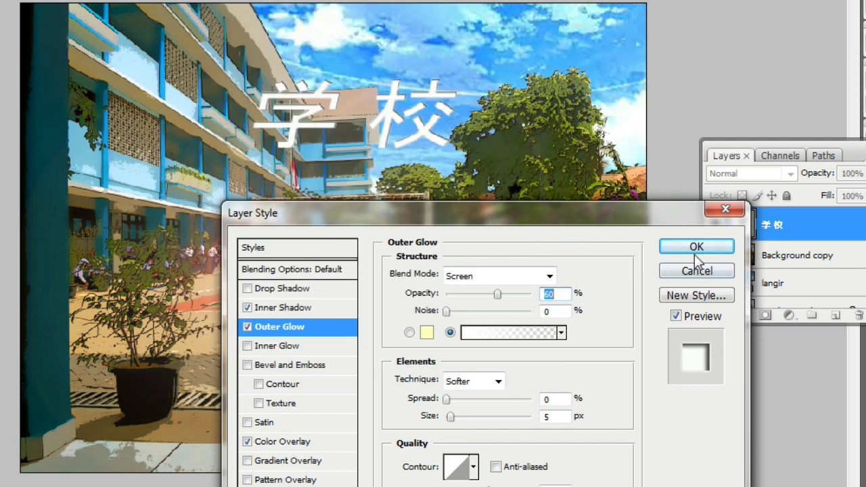
pyautogui.click(699, 247)
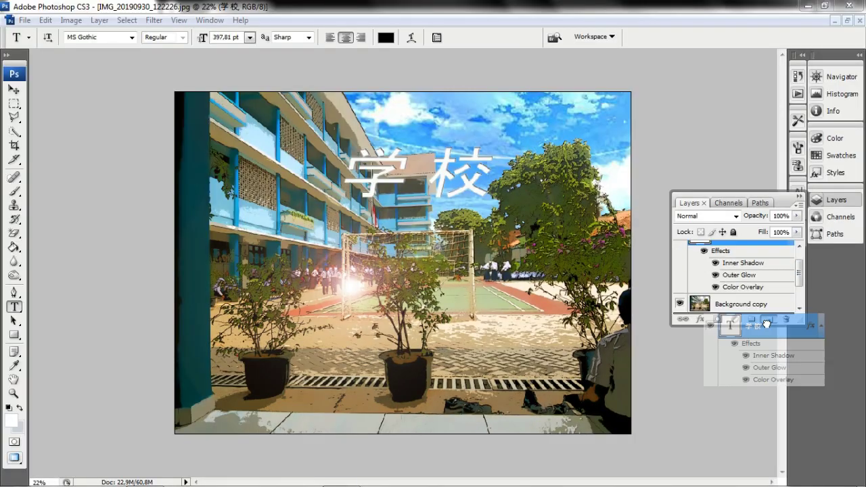
# Duplicate the title as a 178.95 pt 'sekolah' subtitle beneath 学校, viewing at 24%
pyautogui.moveTo(738, 253); pyautogui.dragTo(769, 319)
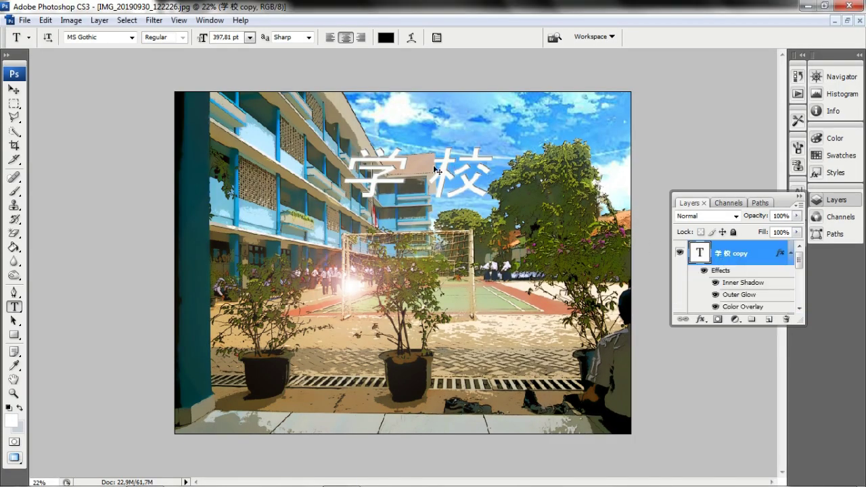
pyautogui.click(353, 222)
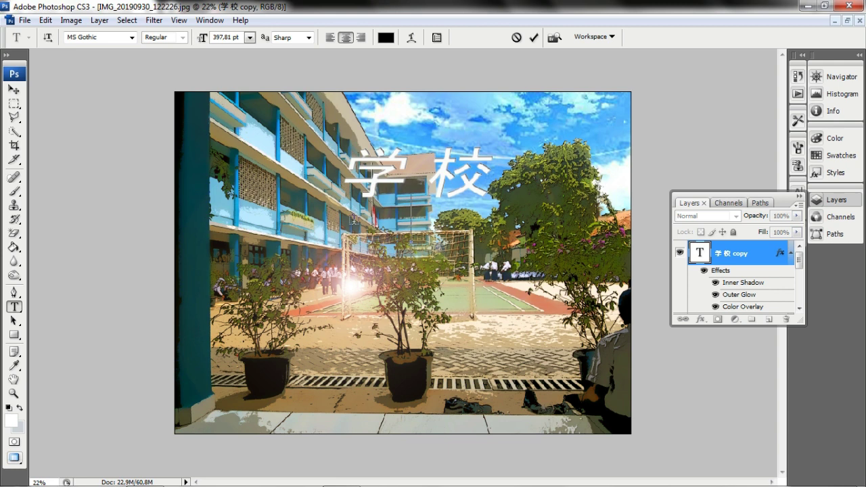
pyautogui.write('sw')
pyautogui.press('BackSpace')
pyautogui.write('ekolah”')
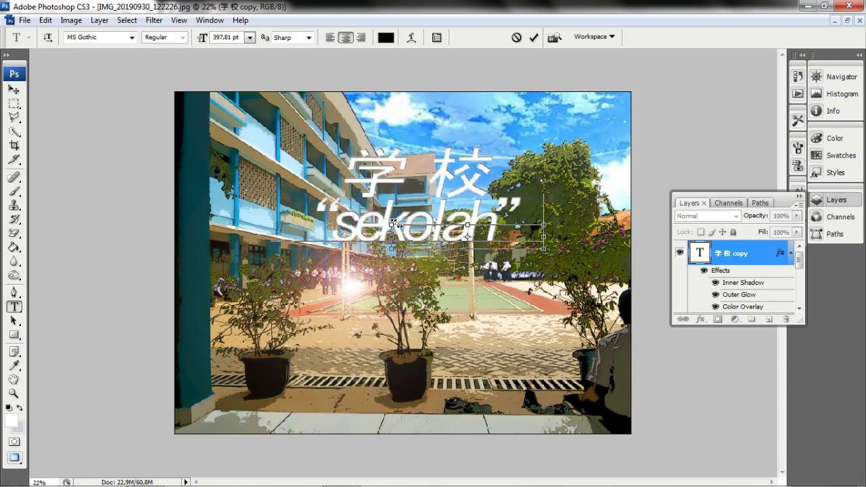
pyautogui.moveTo(299, 241); pyautogui.dragTo(447, 217)
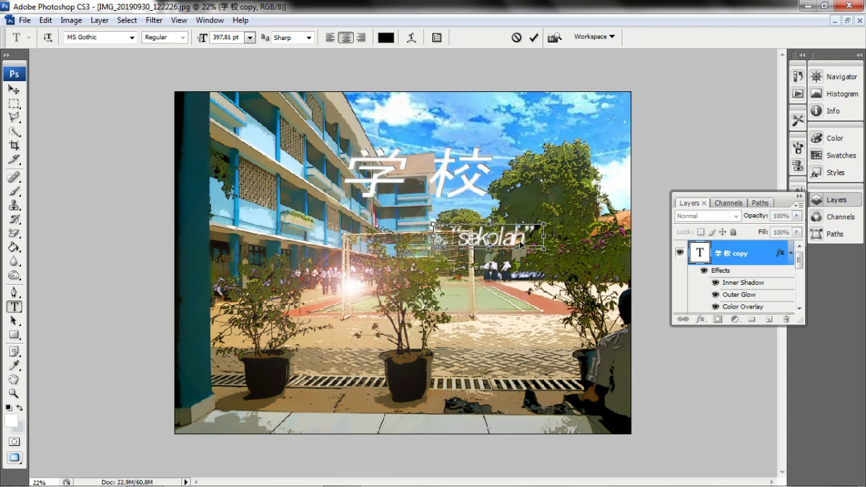
pyautogui.hotkey('ctrl', 'Return')
pyautogui.hotkey('ctrl', '0')
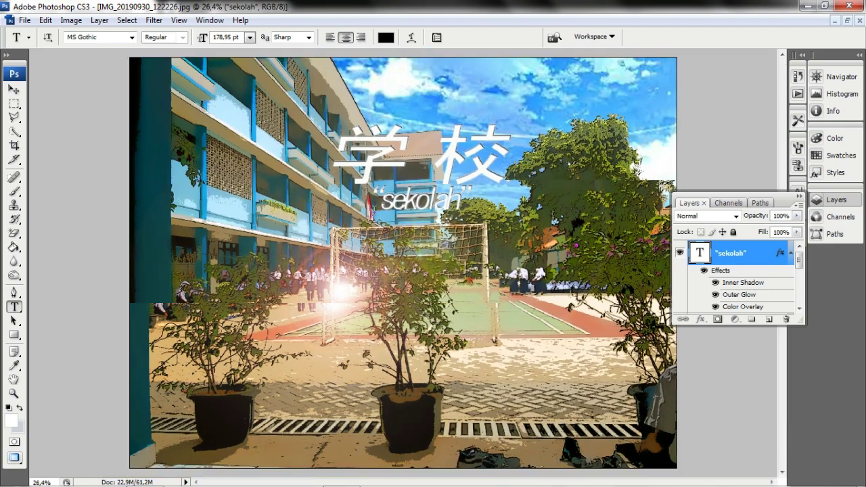
pyautogui.write('24')
pyautogui.press('Return')
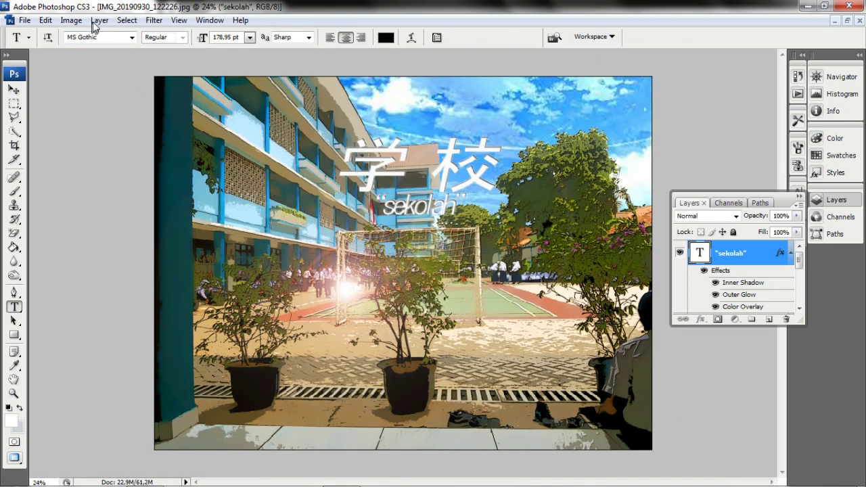
# Select all layers from the 'sekolah' subtitle down to the bottom one and merge them
pyautogui.doubleClick(755, 263)
pyautogui.press('Return')
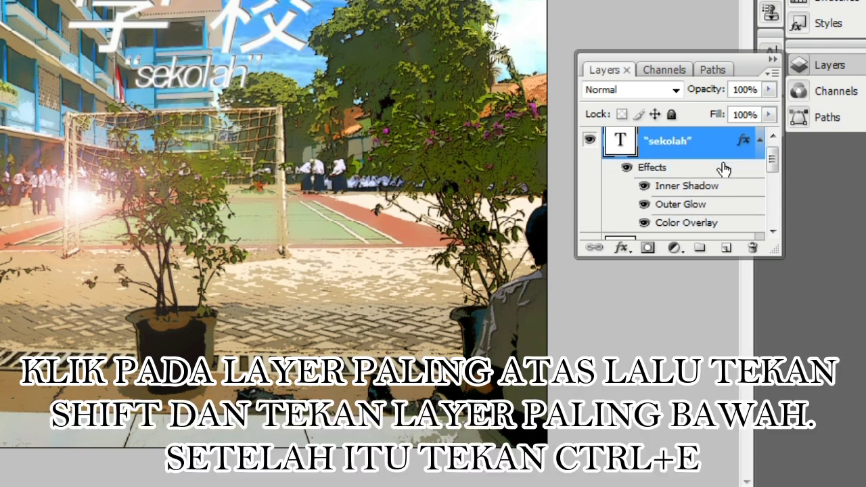
pyautogui.scroll(-3, 724, 169)
pyautogui.keyDown('shift'); pyautogui.click(719, 196); pyautogui.keyUp('shift')
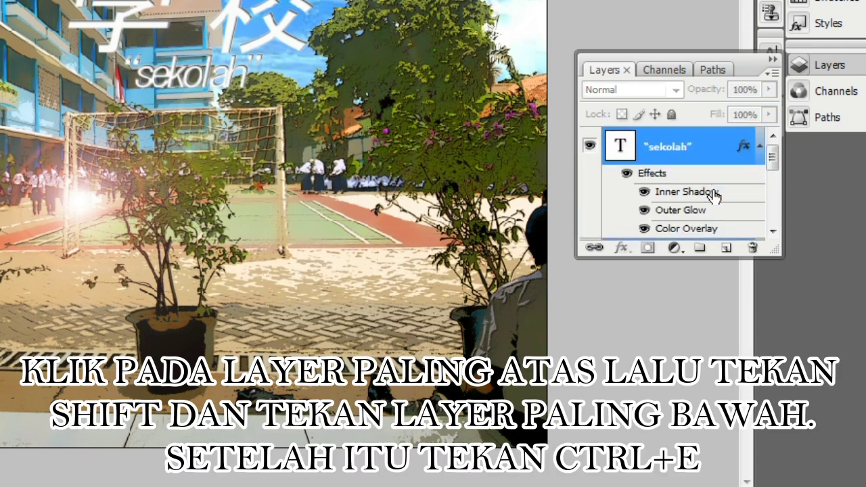
pyautogui.hotkey('ctrl', 'e')
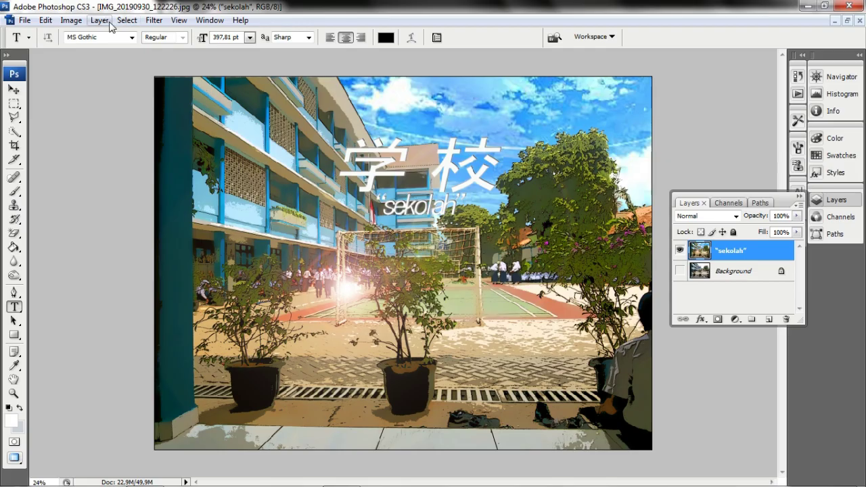
# Soften the merged image with a small-radius Gaussian Blur
pyautogui.click(154, 19)
pyautogui.click(352, 173)
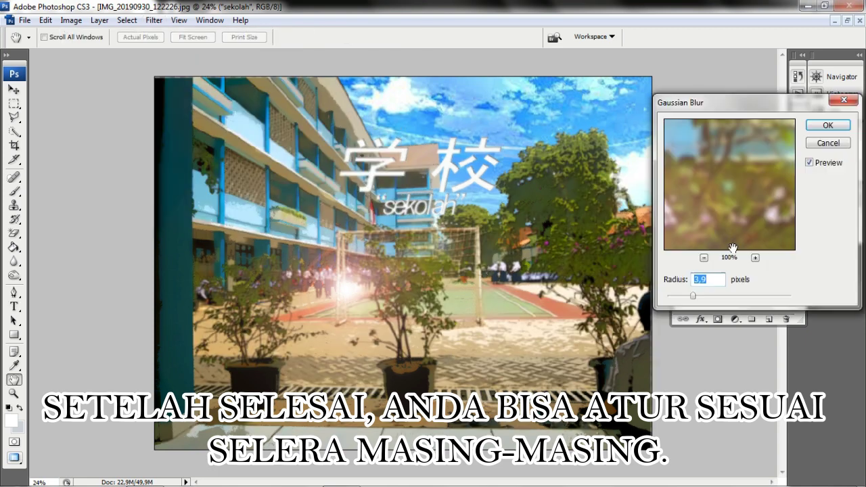
pyautogui.moveTo(690, 298); pyautogui.dragTo(684, 301)
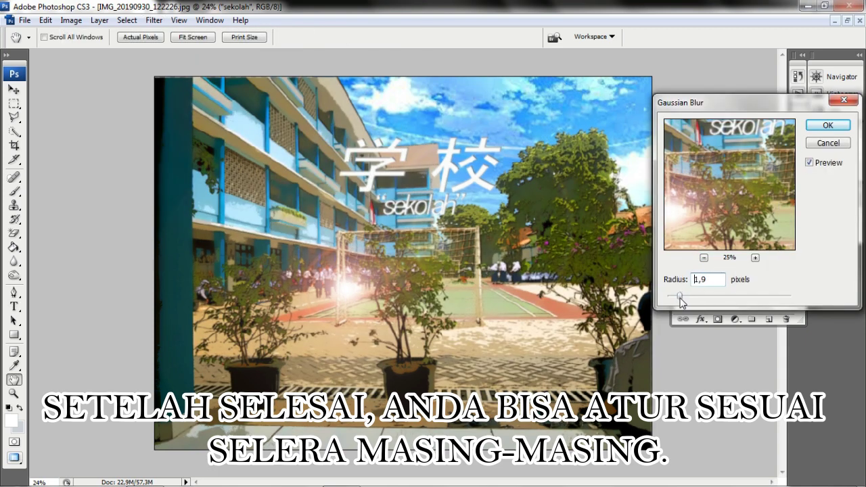
pyautogui.press('Return')
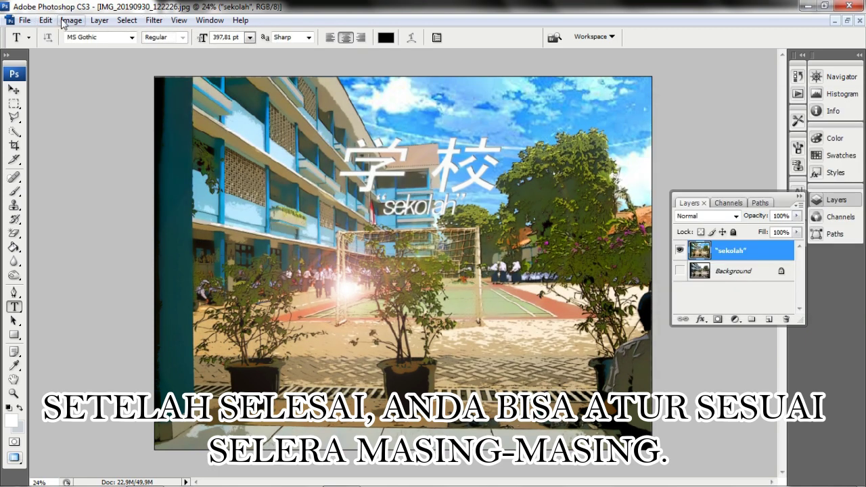
# Raise the image saturation to about +15 with Hue/Saturation
pyautogui.click(71, 19)
pyautogui.moveTo(121, 85)
pyautogui.click(248, 139)
pyautogui.moveTo(725, 211)
pyautogui.mouseDown()
pyautogui.moveTo(736, 211)
pyautogui.moveTo(719, 211)
pyautogui.mouseUp()
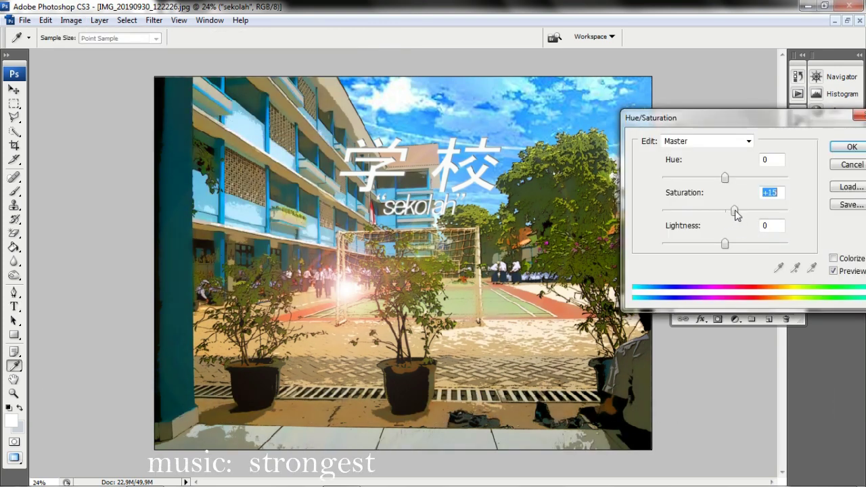
pyautogui.click(852, 147)
pyautogui.press('t')
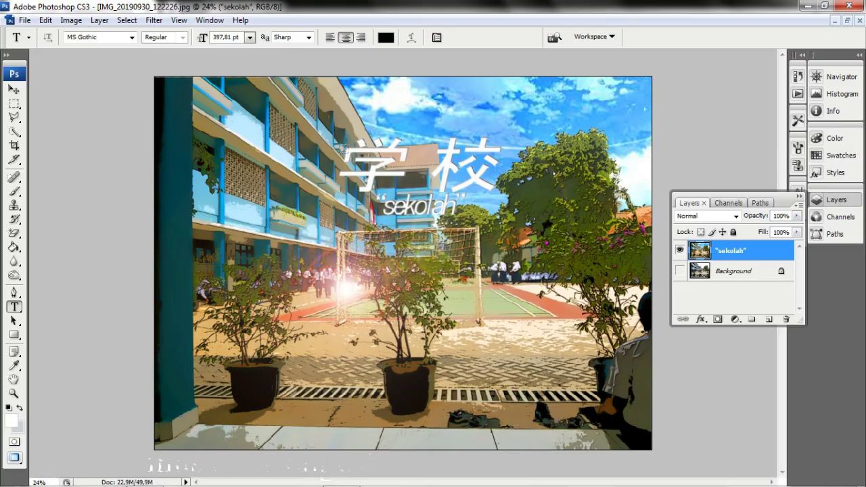